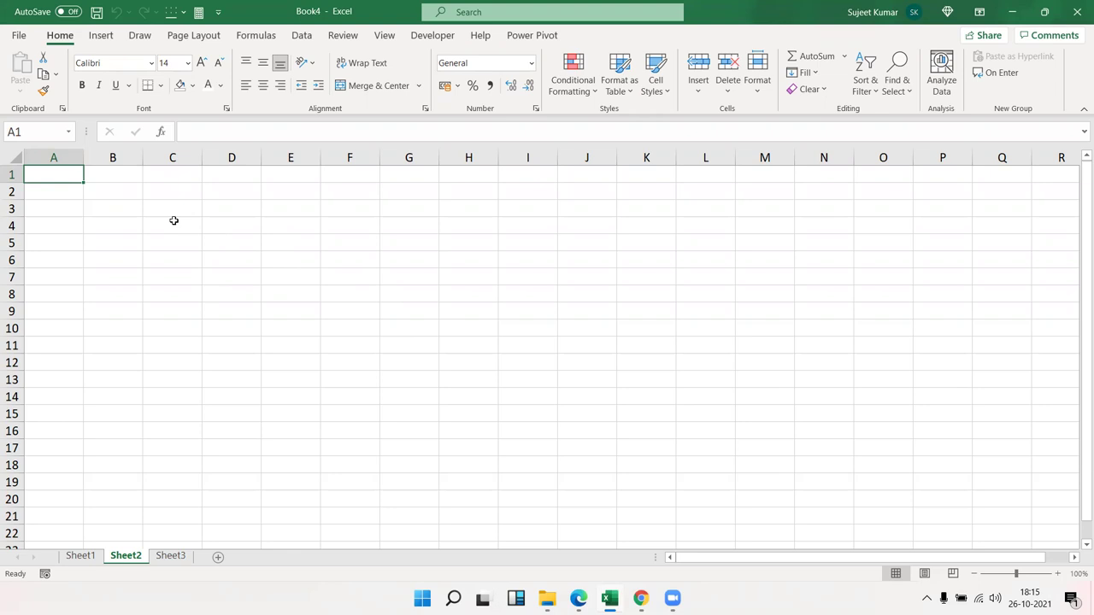
# - Zoom the blank Sheet2 of Book4 in to 190% with Ctrl+scroll
pyautogui.keyDown('ctrl'); pyautogui.scroll(2, 283, 262); pyautogui.keyUp('ctrl')
pyautogui.keyDown('ctrl'); pyautogui.scroll(3, 283, 262); pyautogui.keyUp('ctrl')
pyautogui.keyDown('ctrl'); pyautogui.scroll(1, 283, 262); pyautogui.keyUp('ctrl')
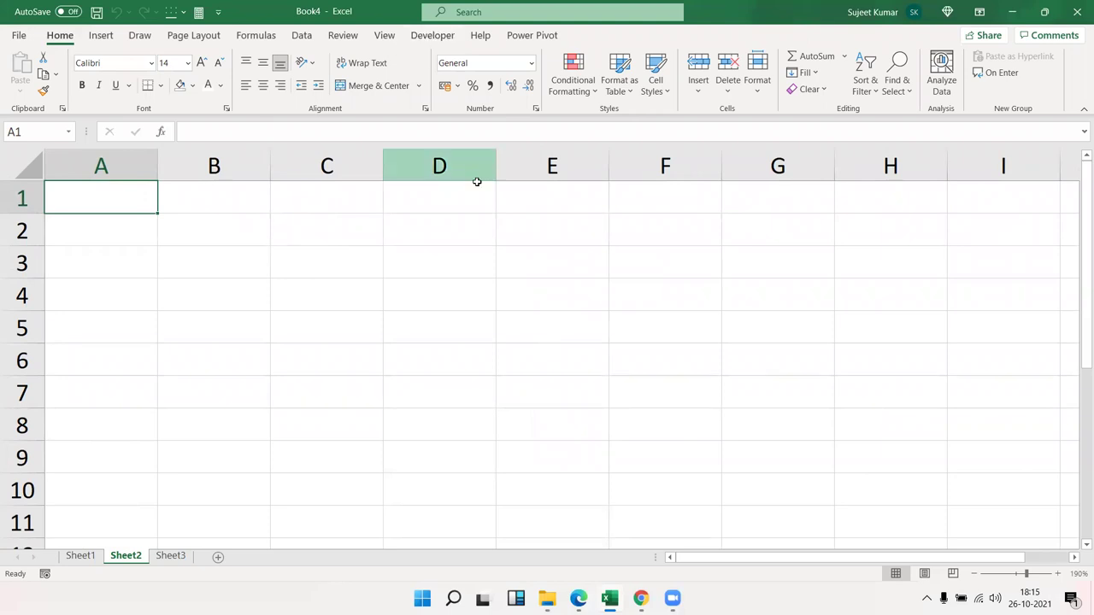
# - Start recording a new macro under the default name Macro1
pyautogui.click(440, 288)
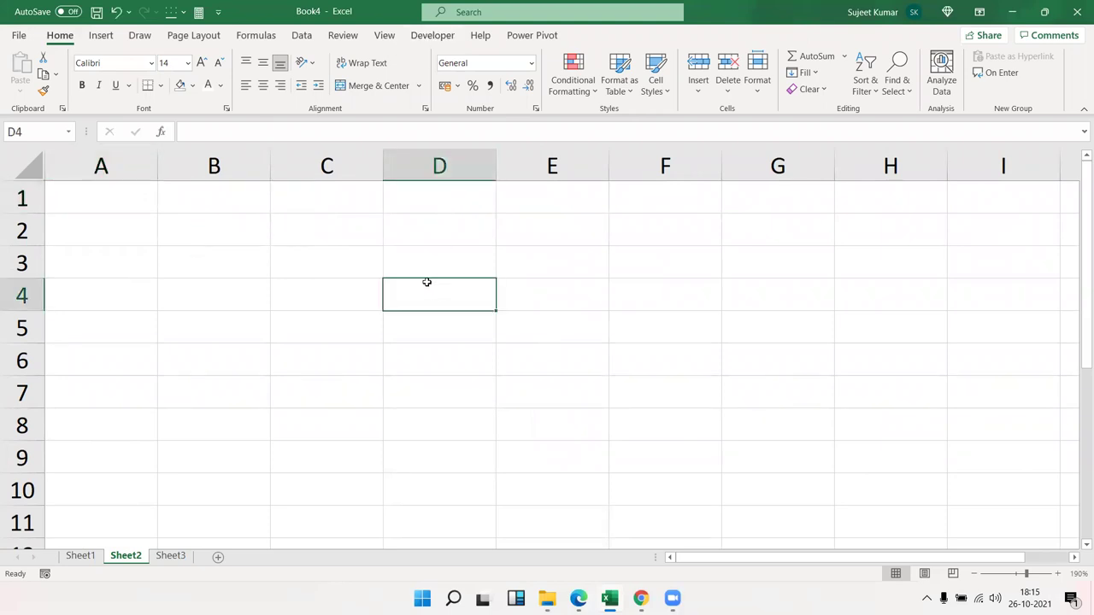
pyautogui.click(432, 35)
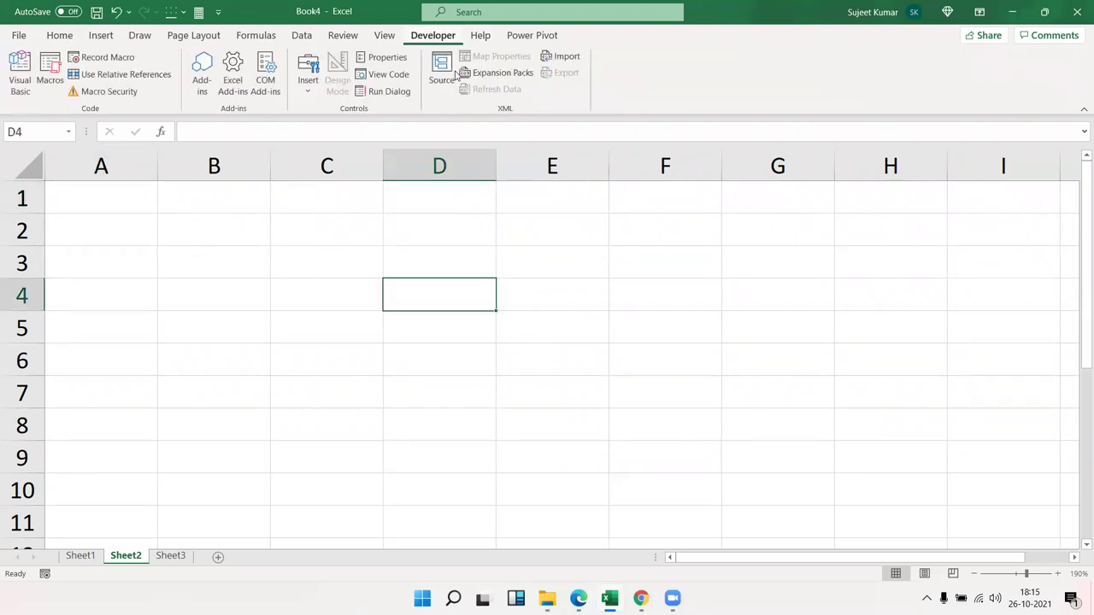
pyautogui.click(103, 58)
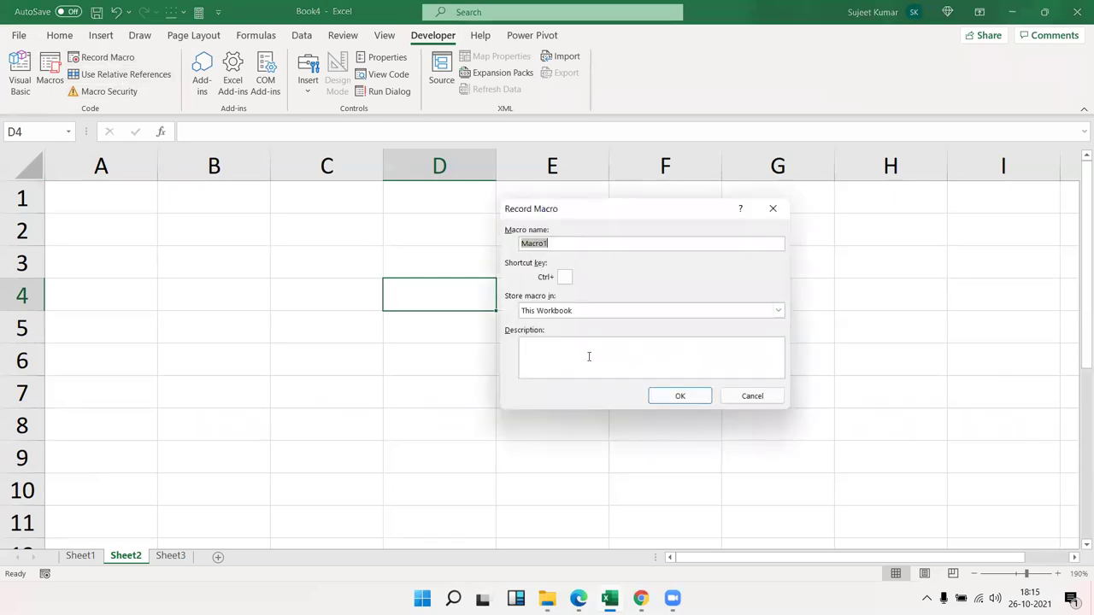
pyautogui.click(675, 393)
# - Type Name, Roll and Marks into A1:C1, then stop recording
pyautogui.click(81, 210)
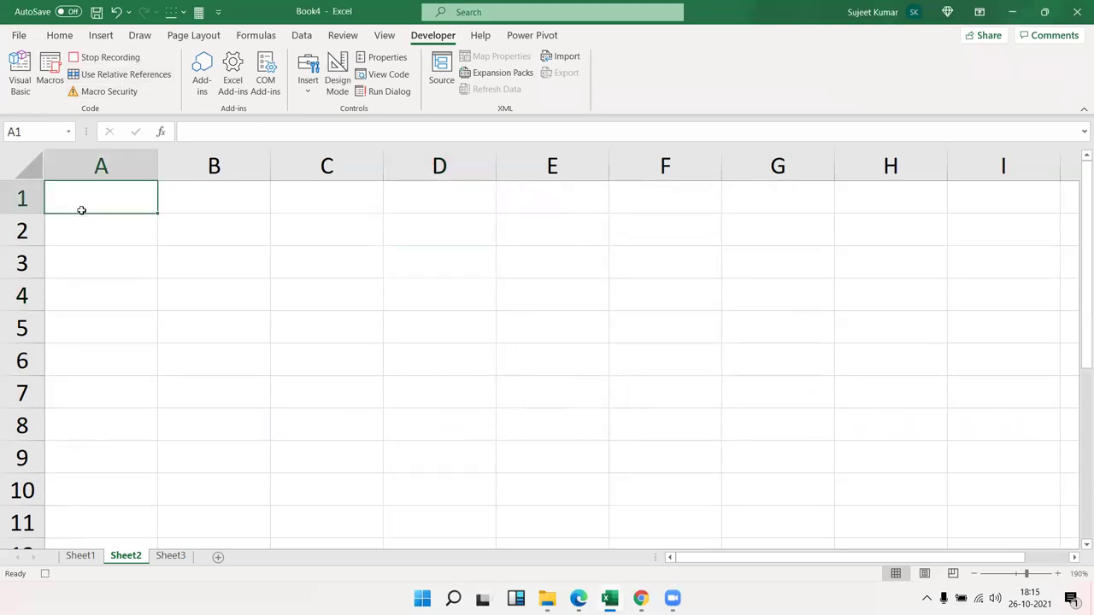
pyautogui.write('Name')
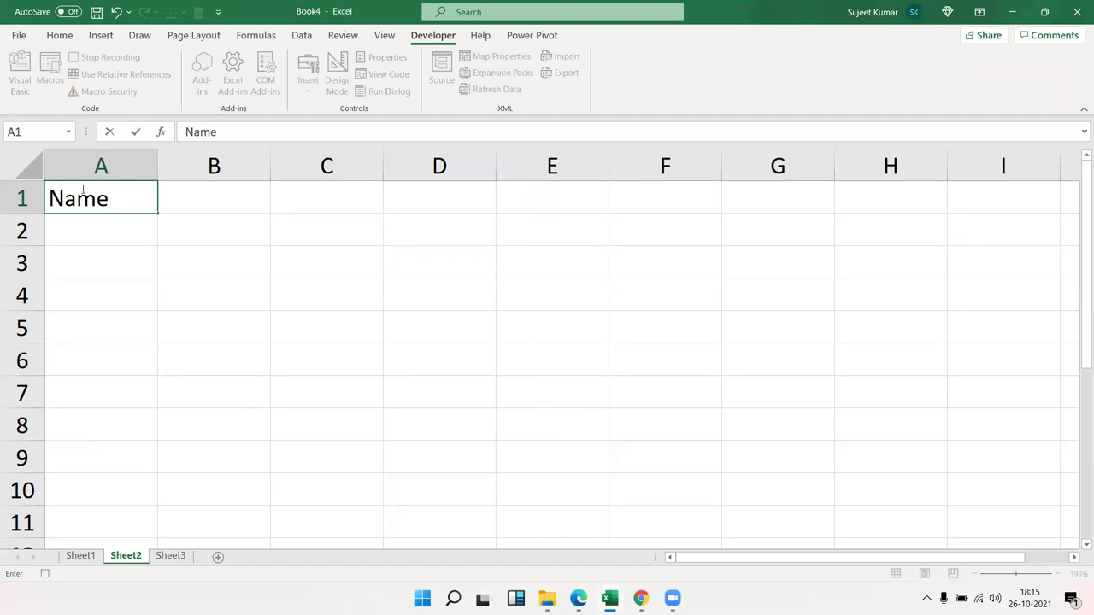
pyautogui.click(194, 190)
pyautogui.write('Roll')
pyautogui.click(312, 195)
pyautogui.write('Marks')
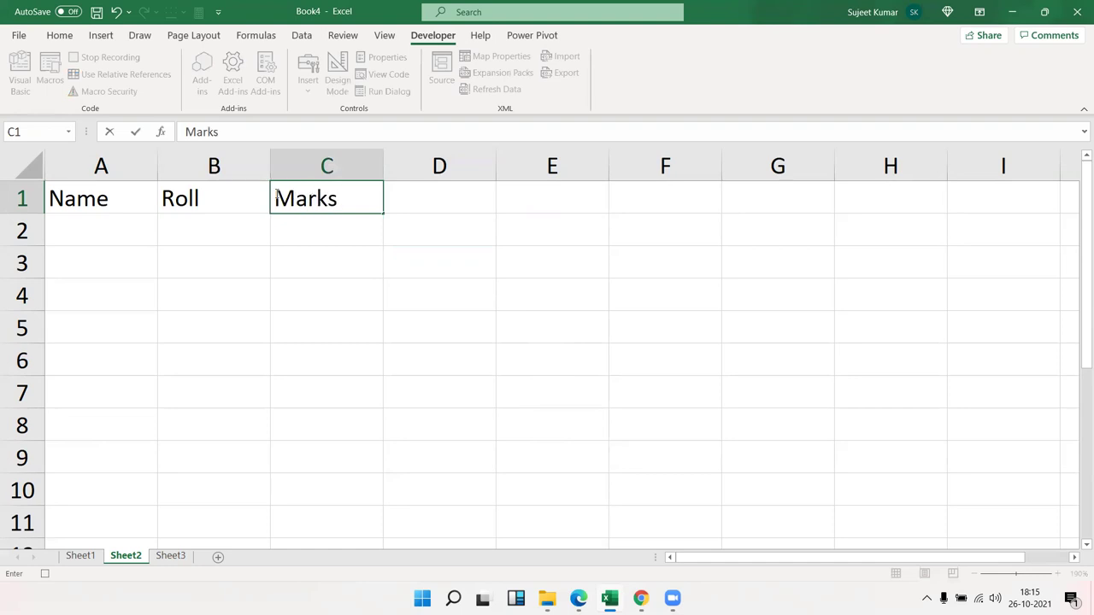
pyautogui.click(388, 195)
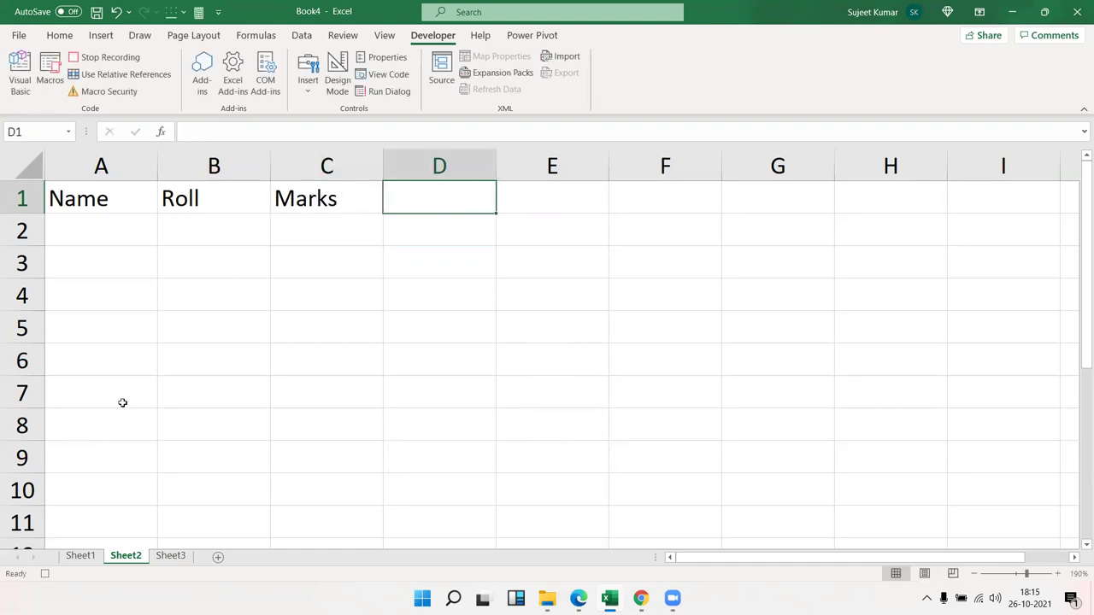
pyautogui.click(45, 574)
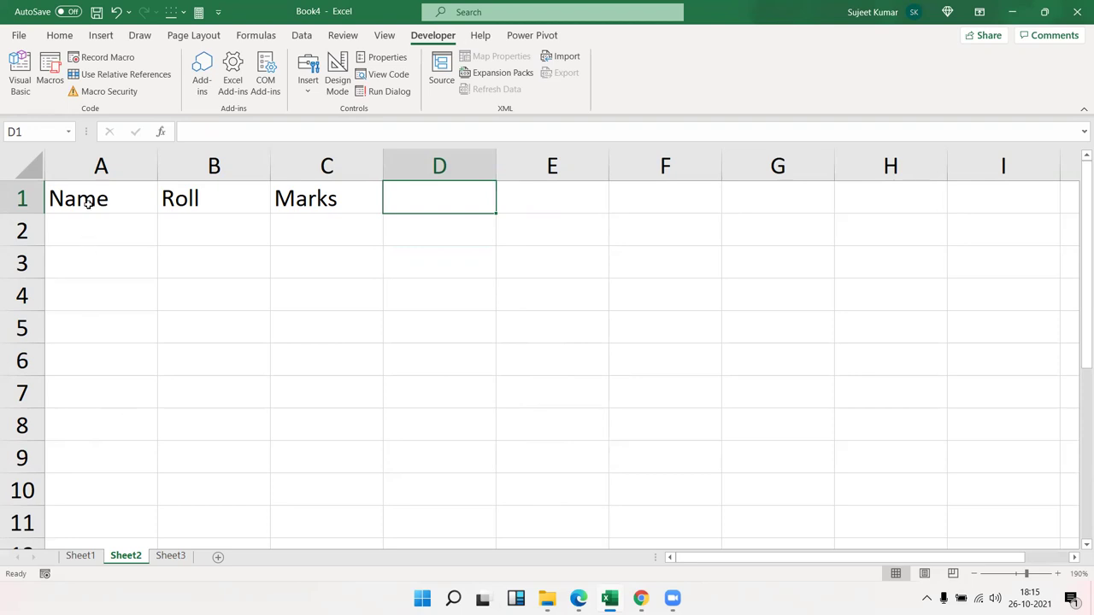
# - Clear the headers and run Macro1 to refill A1:C1
pyautogui.moveTo(88, 200); pyautogui.dragTo(378, 236)
pyautogui.press('Delete')
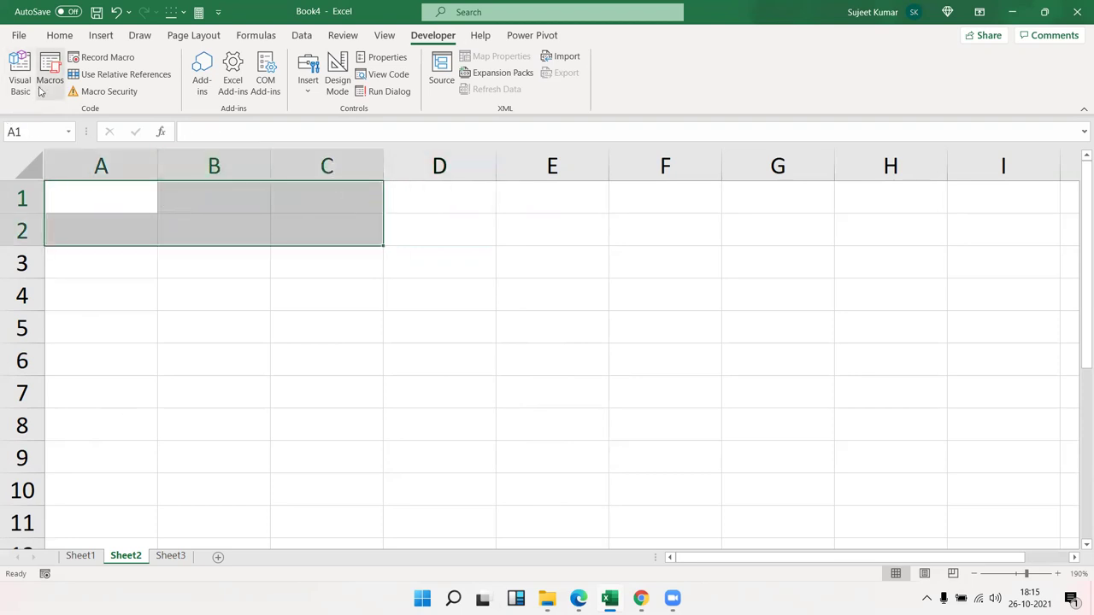
pyautogui.click(47, 83)
pyautogui.click(746, 221)
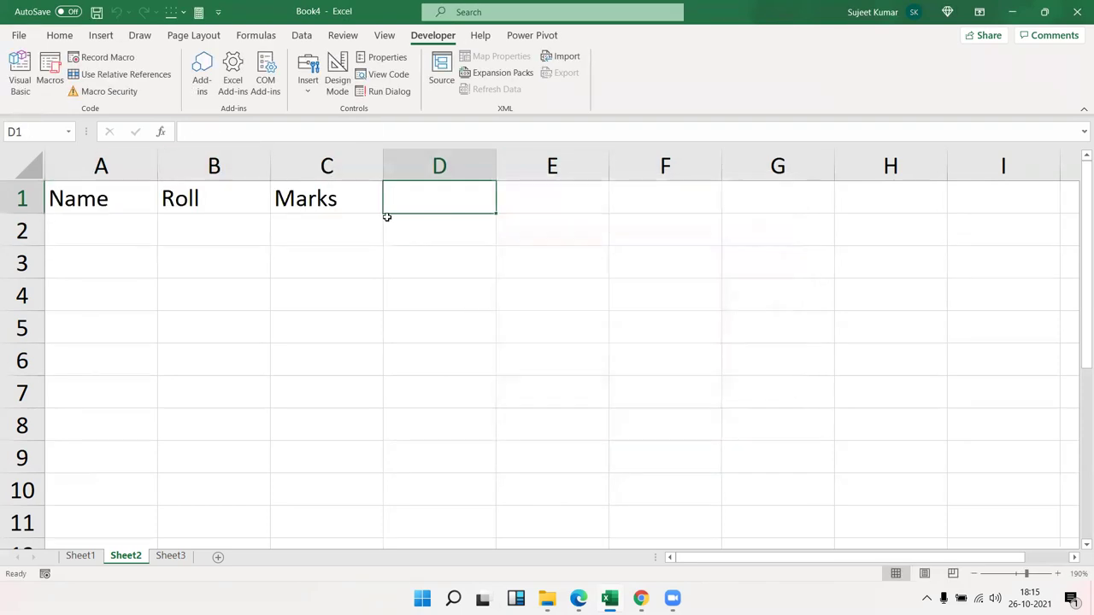
# - Open Macro1's code in the VBA editor via Macros > Edit
pyautogui.moveTo(333, 202); pyautogui.dragTo(100, 198)
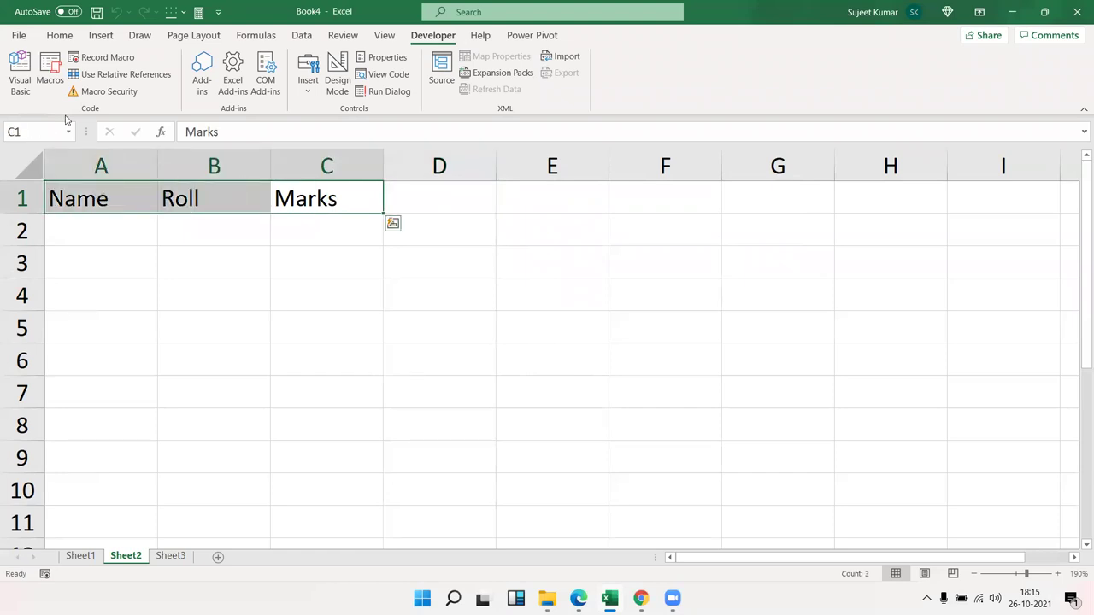
pyautogui.click(50, 79)
pyautogui.click(774, 261)
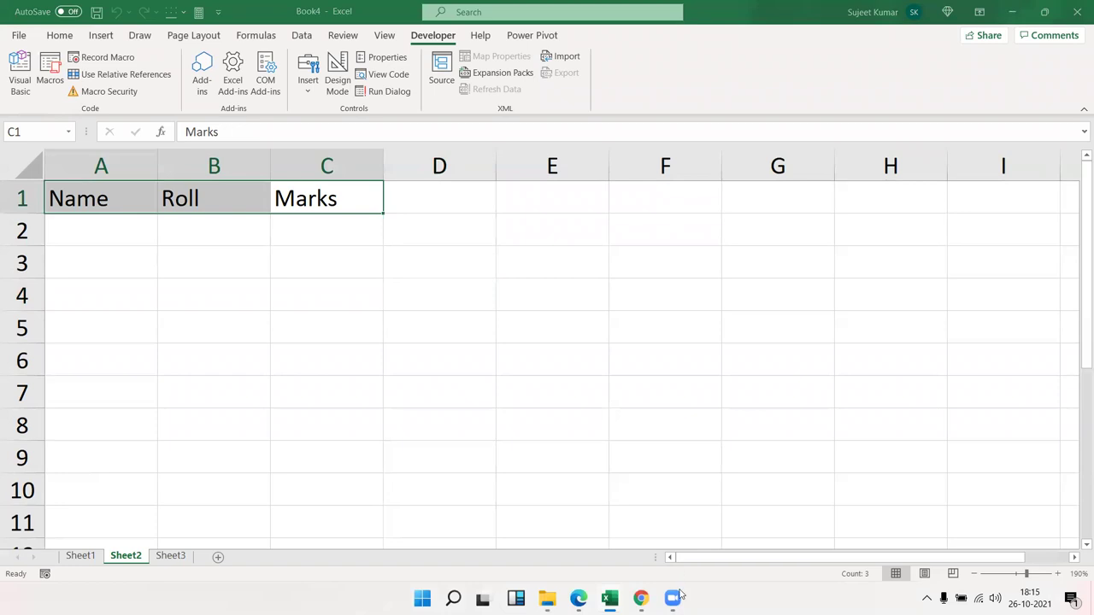
pyautogui.moveTo(610, 598)
pyautogui.click(675, 534)
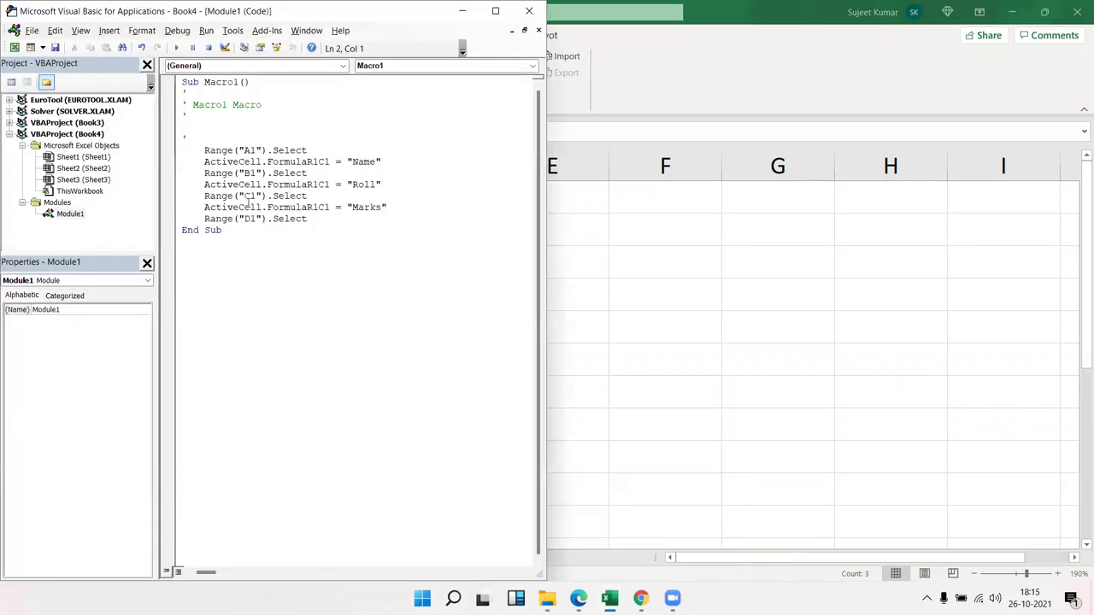
# - Highlight Macro1's header-writing code lines, then return to the Excel sheet
pyautogui.moveTo(222, 230)
pyautogui.mouseDown()
pyautogui.moveTo(177, 149)
pyautogui.moveTo(176, 80)
pyautogui.mouseUp()
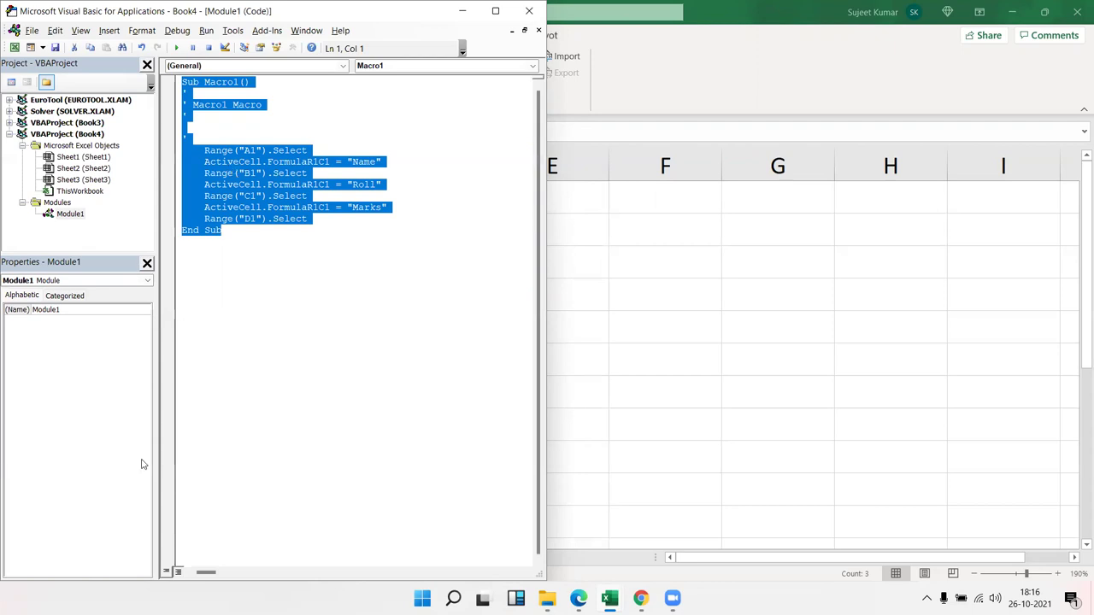
pyautogui.click(595, 229)
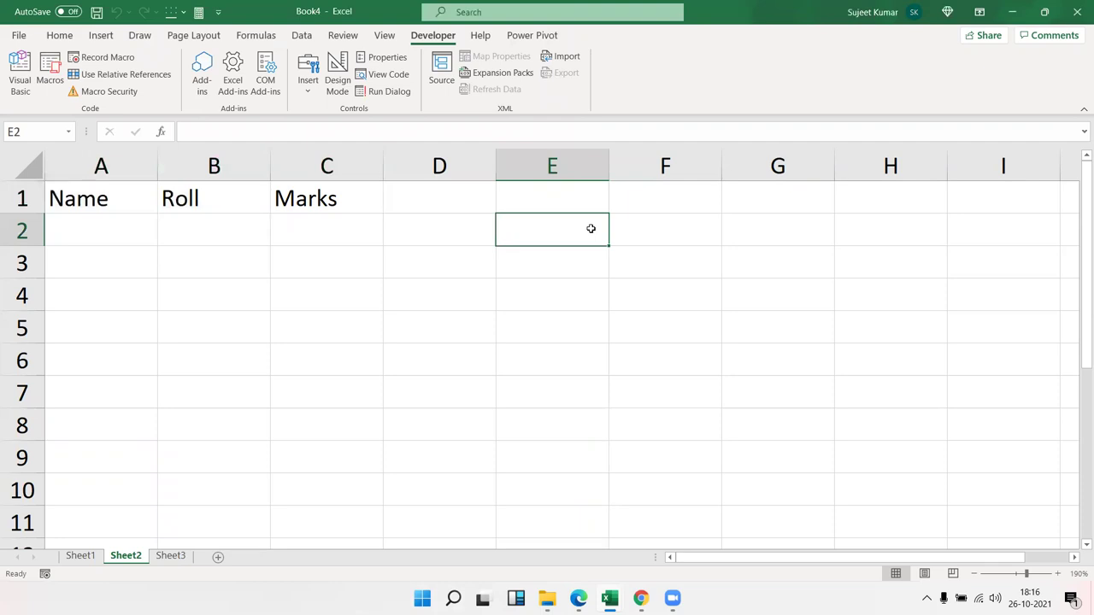
# - Clear the Name, Roll and Marks headers from row 1 and select A2
pyautogui.moveTo(402, 209); pyautogui.dragTo(137, 199)
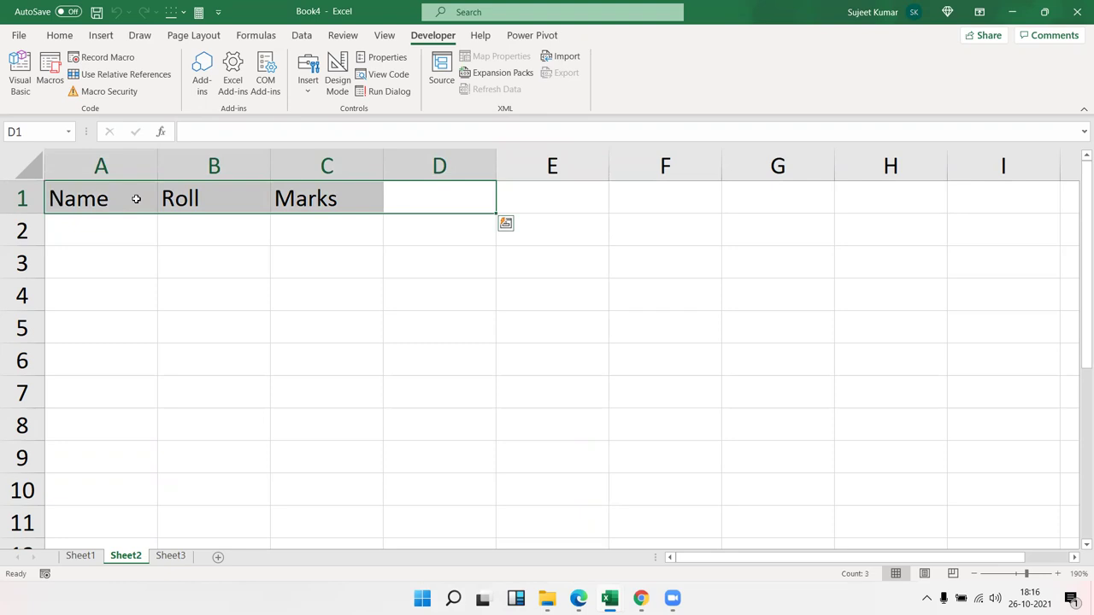
pyautogui.press('Delete')
pyautogui.press('Down')
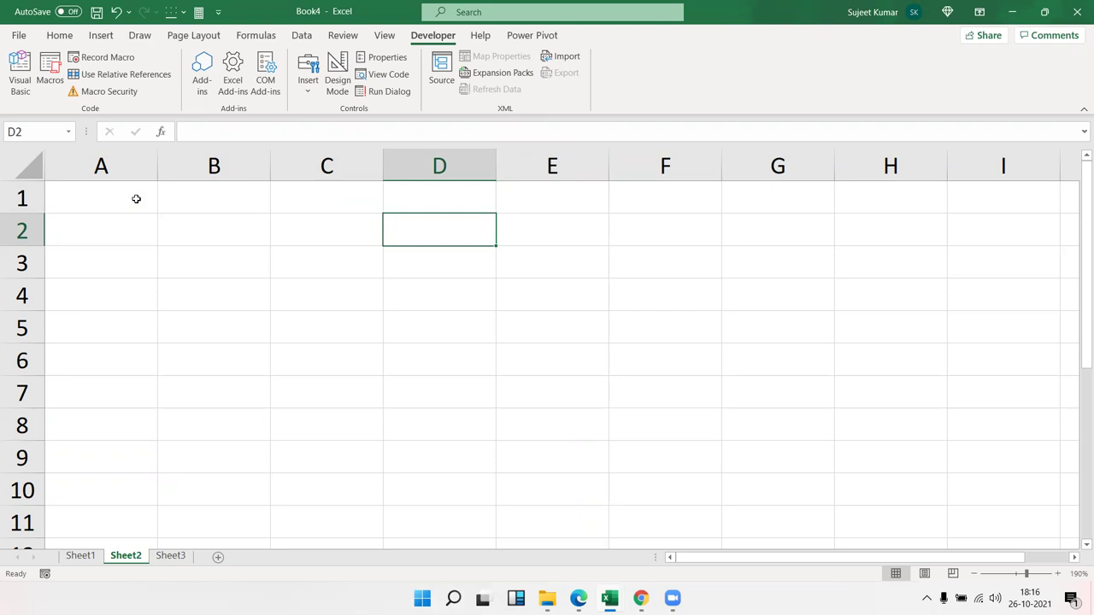
pyautogui.click(132, 225)
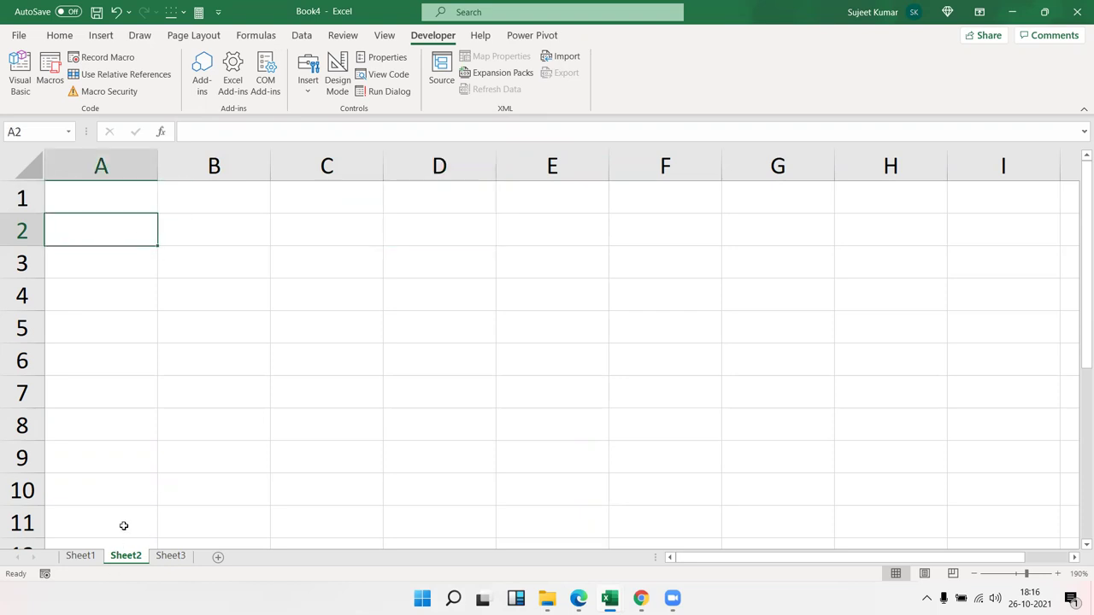
# - Record Macro2 copying A2 and pasting values only into D3, then stop recording
pyautogui.click(45, 575)
pyautogui.click(45, 574)
pyautogui.click(653, 397)
pyautogui.hotkey('ctrl', 'c')
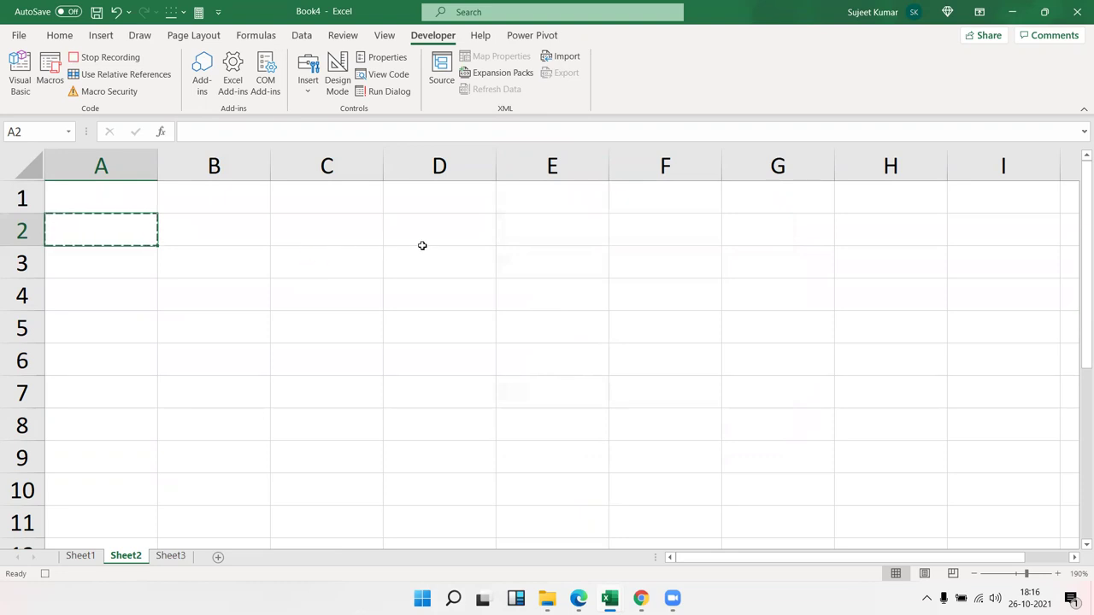
pyautogui.rightClick(423, 251)
pyautogui.click(461, 270)
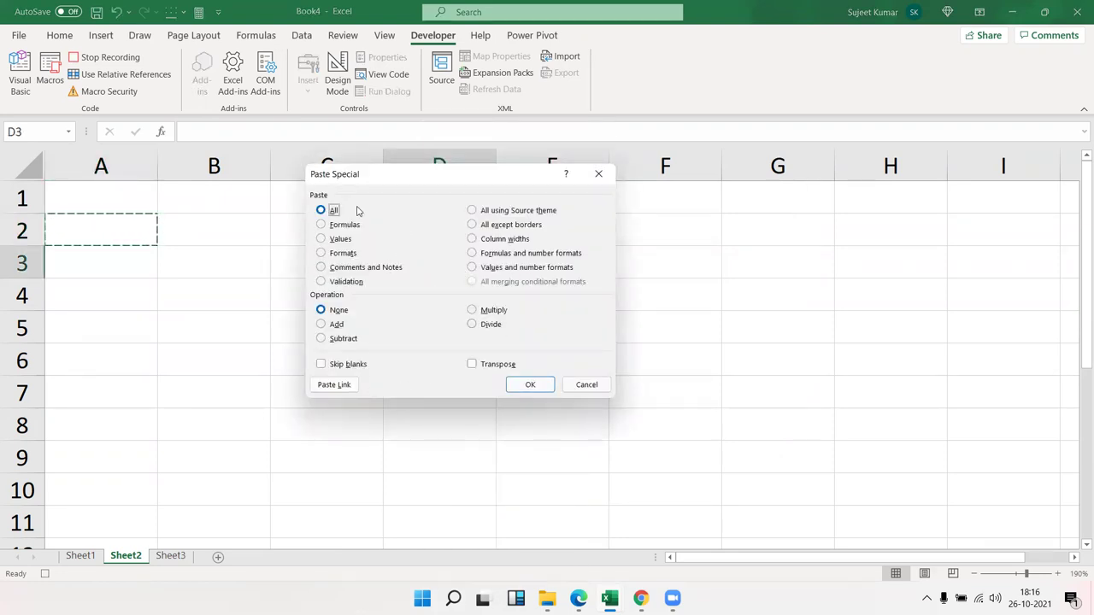
pyautogui.click(340, 240)
pyautogui.click(529, 385)
pyautogui.click(44, 573)
# - Open Macro2's code for editing from the Macros list
pyautogui.click(51, 83)
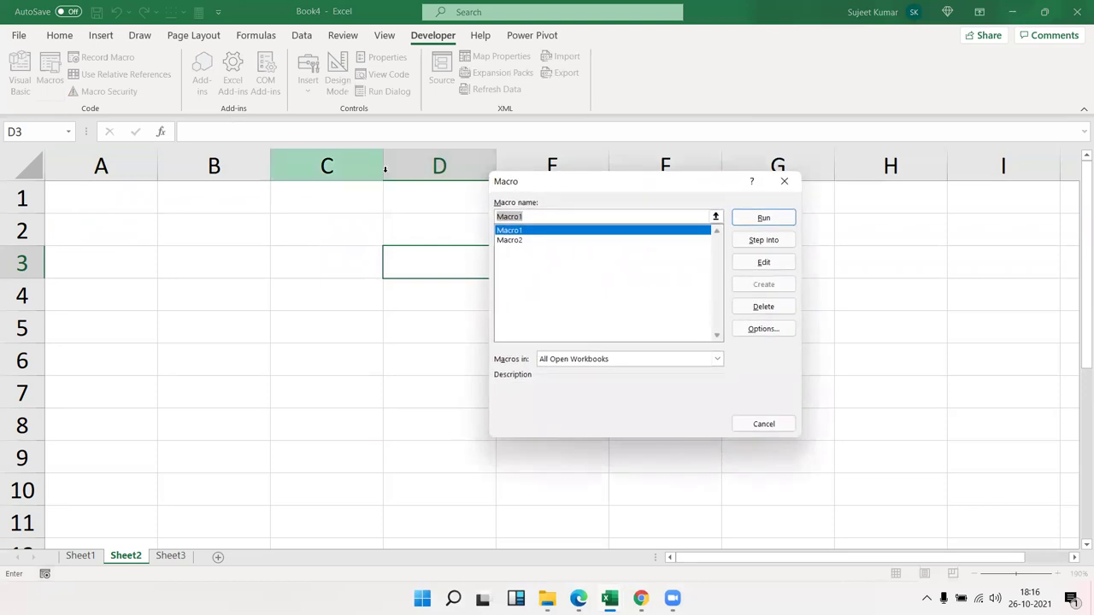
pyautogui.click(530, 242)
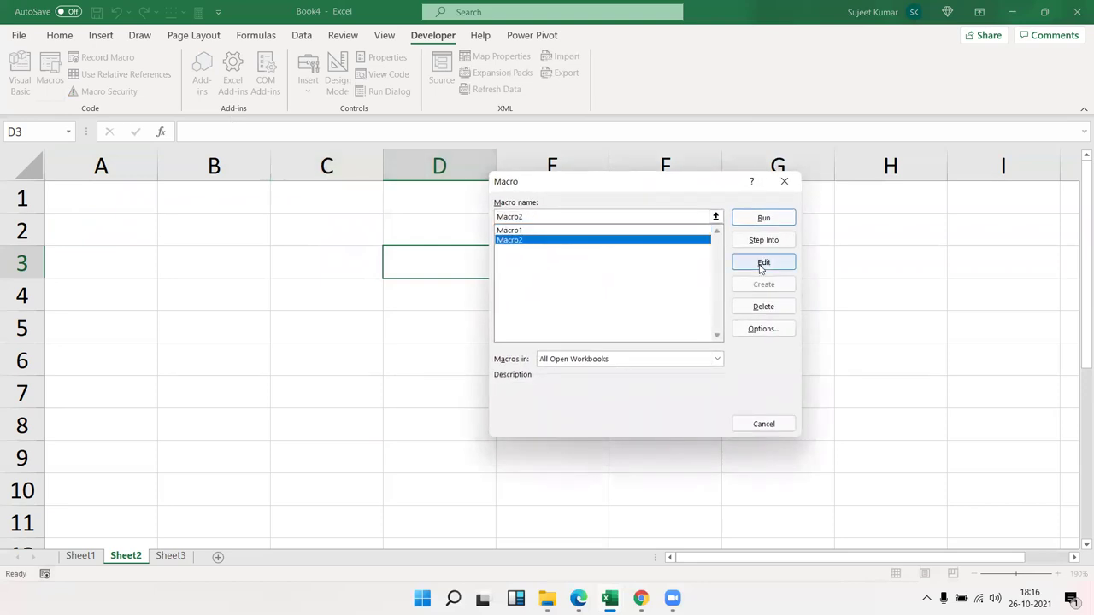
pyautogui.click(763, 262)
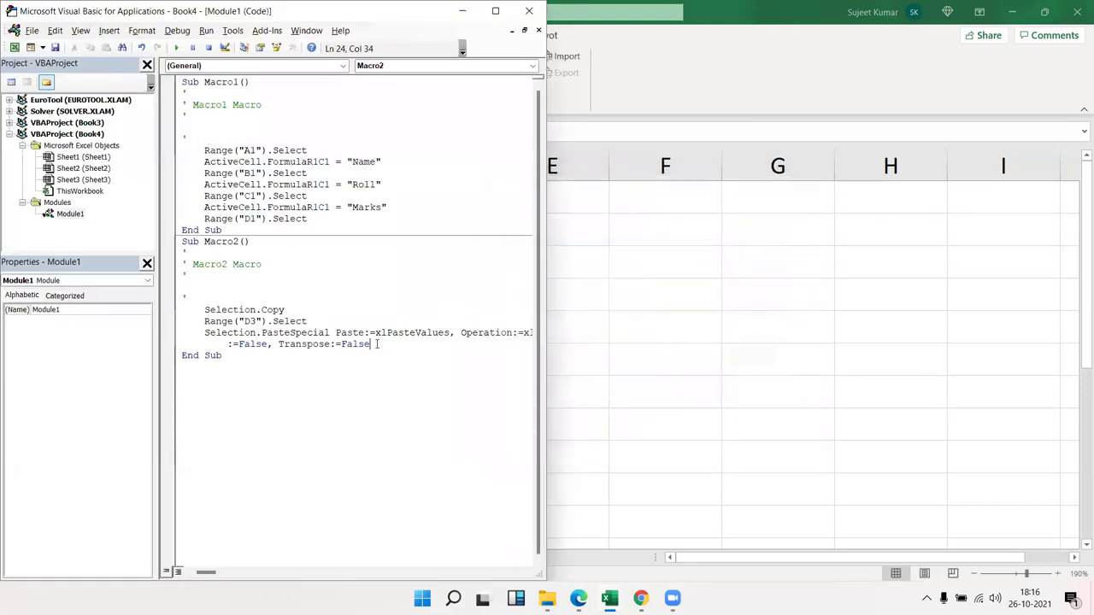
# - Highlight Macro2's Selection.Copy and PasteSpecial lines, then return to the worksheet
pyautogui.moveTo(370, 344); pyautogui.dragTo(186, 323)
pyautogui.moveTo(370, 344)
pyautogui.mouseDown()
pyautogui.moveTo(200, 311)
pyautogui.moveTo(200, 335)
pyautogui.moveTo(205, 318)
pyautogui.moveTo(218, 342)
pyautogui.moveTo(200, 316)
pyautogui.mouseUp()
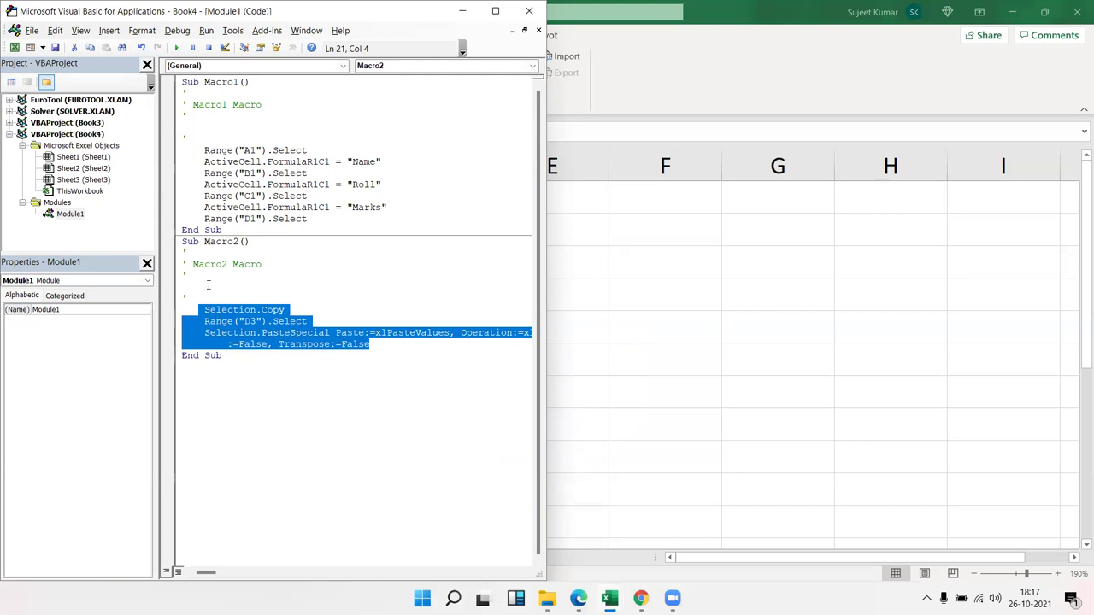
pyautogui.click(591, 202)
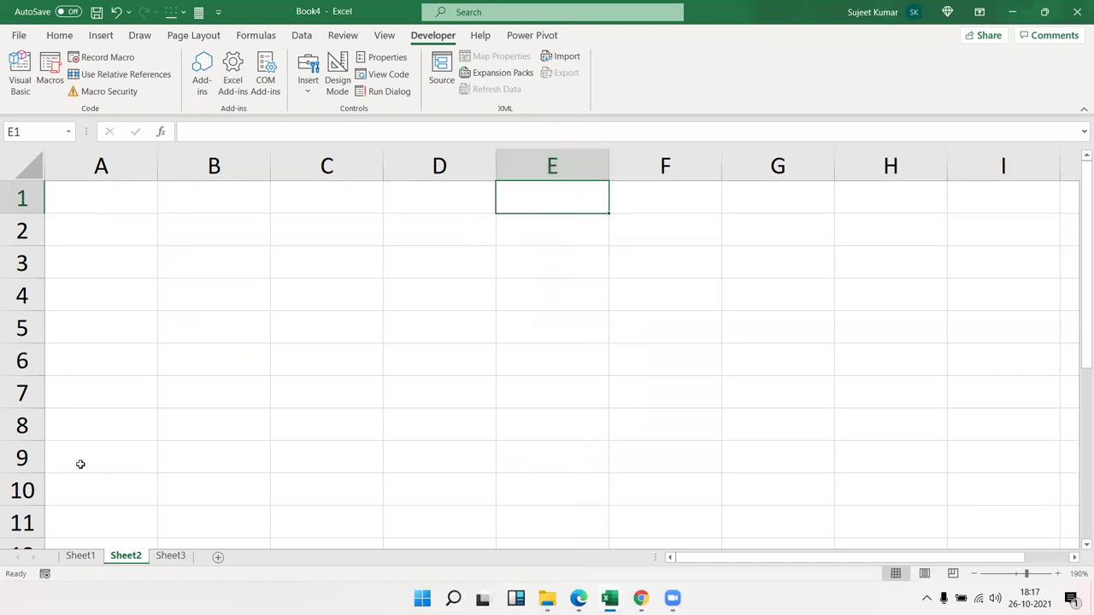
# - Switch to Sheet1 and look over the data table's City, date and Qty cells
pyautogui.click(94, 557)
pyautogui.moveTo(237, 214); pyautogui.dragTo(239, 226)
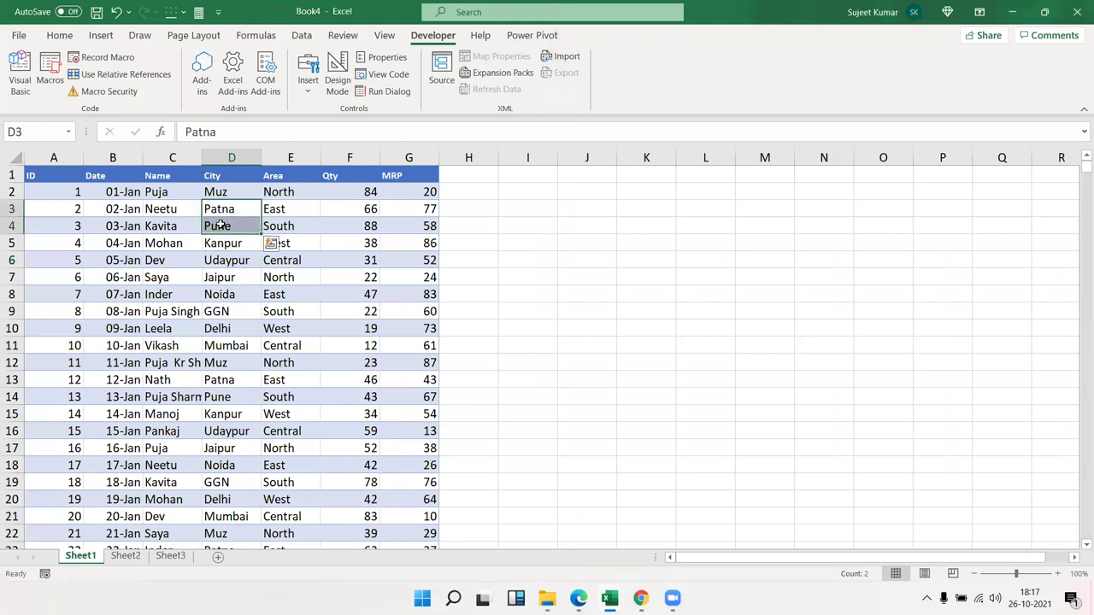
pyautogui.click(236, 221)
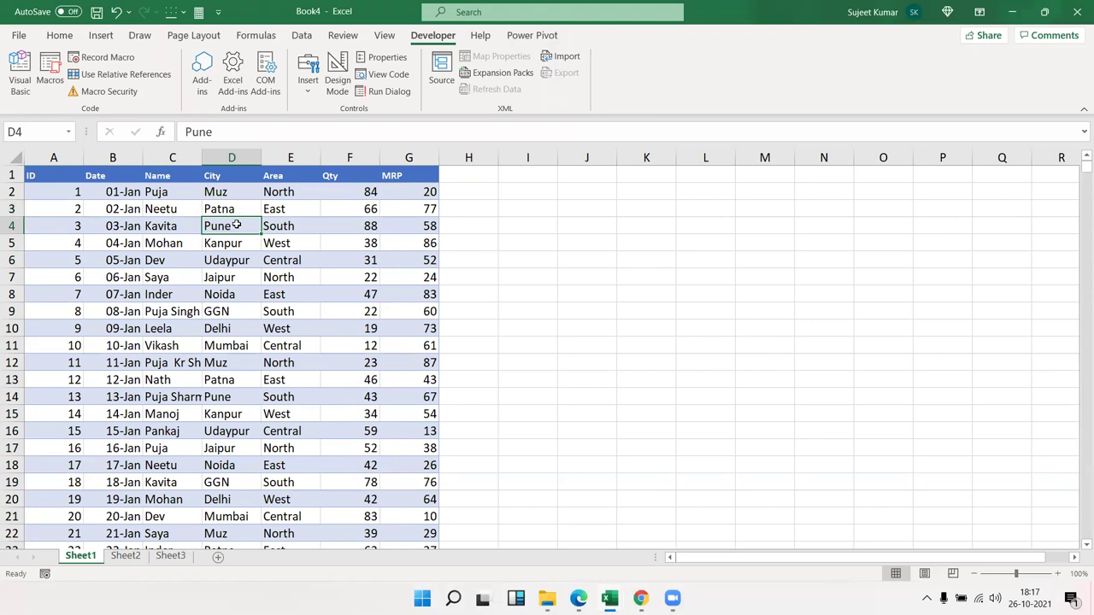
pyautogui.click(132, 195)
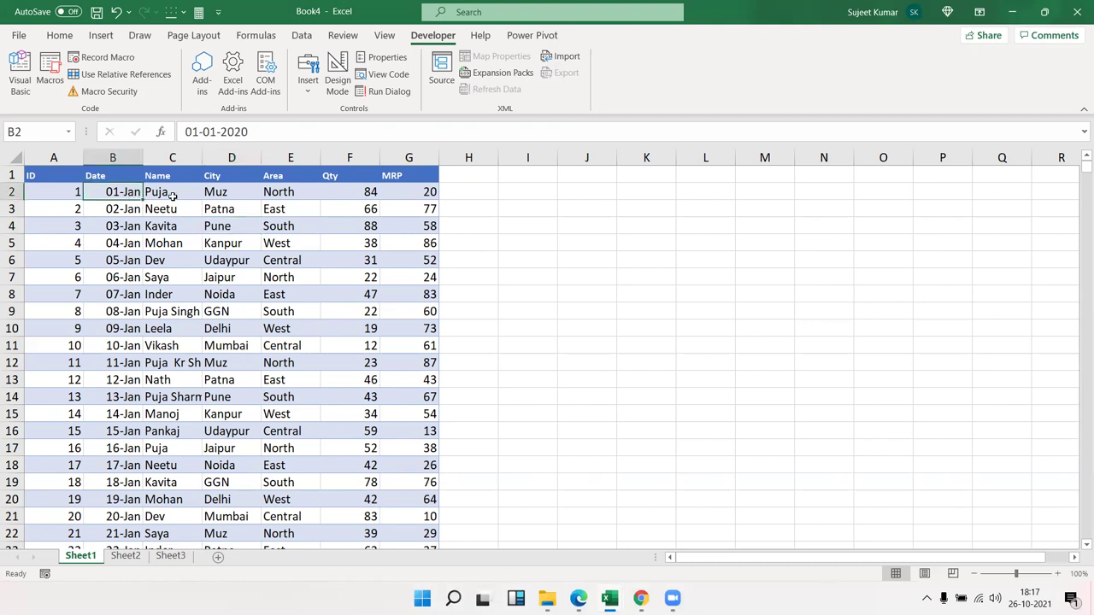
pyautogui.click(321, 209)
pyautogui.scroll(-6, 342, 242)
pyautogui.scroll(6, 359, 245)
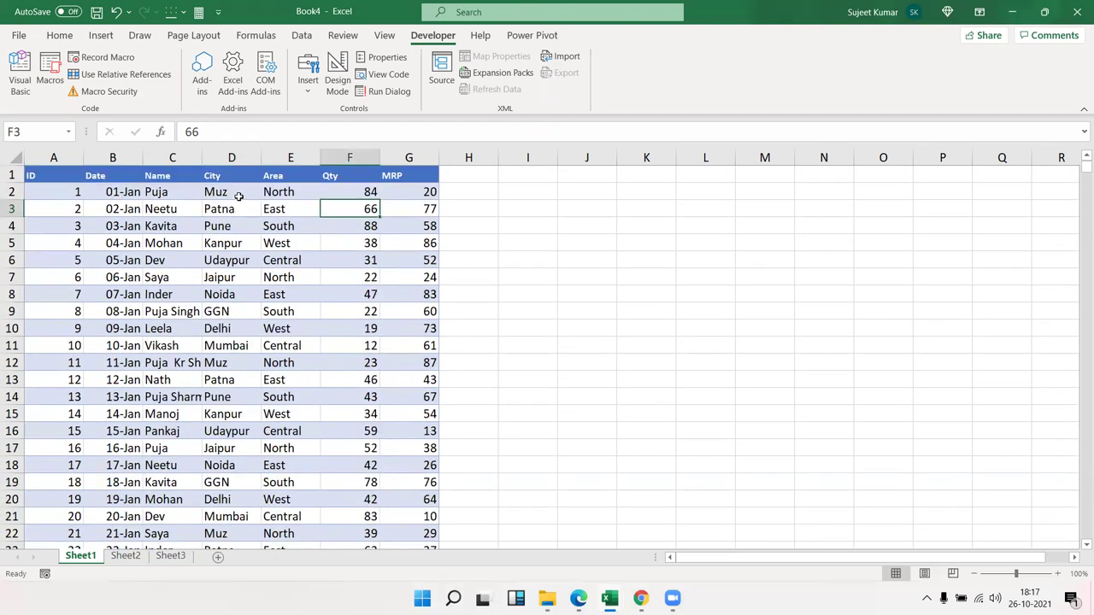
# - Check the Name column, then open Record Macro proposing Macro3 in This Workbook
pyautogui.click(155, 167)
pyautogui.click(155, 167)
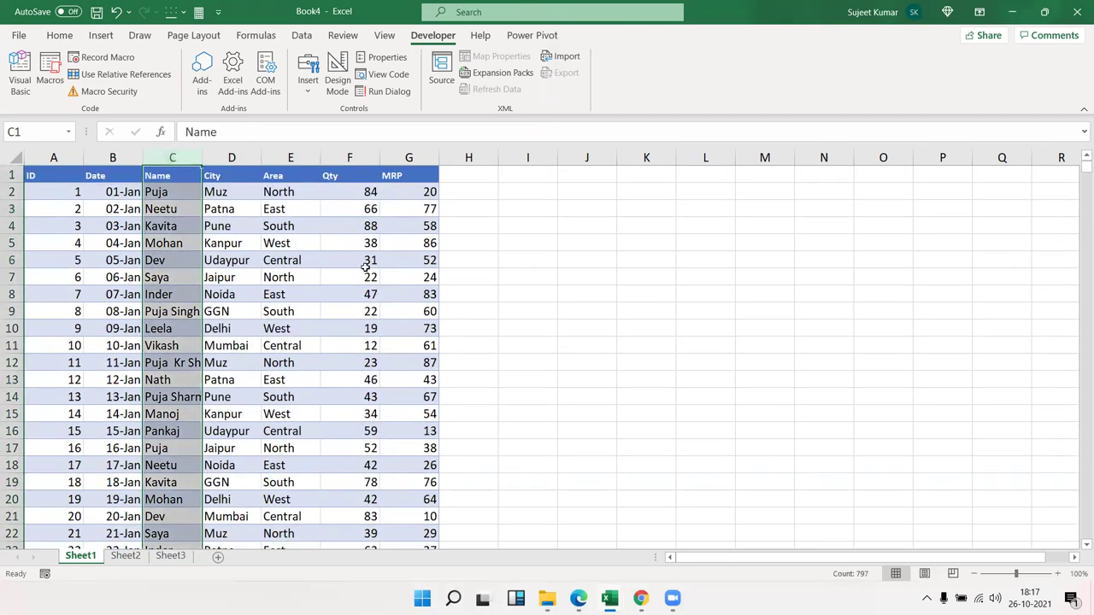
pyautogui.click(323, 236)
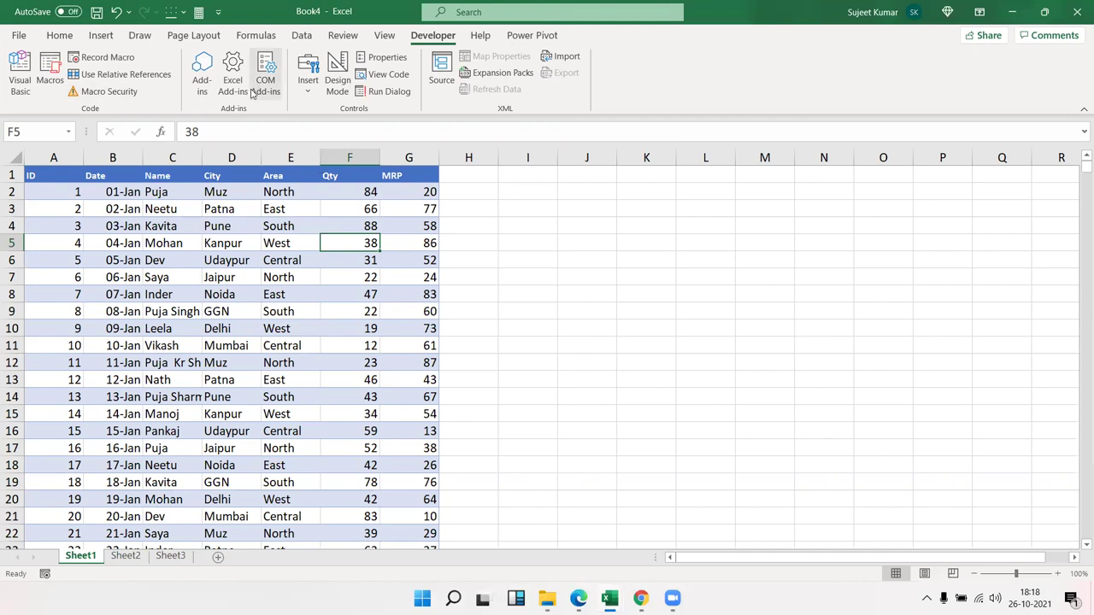
pyautogui.click(104, 57)
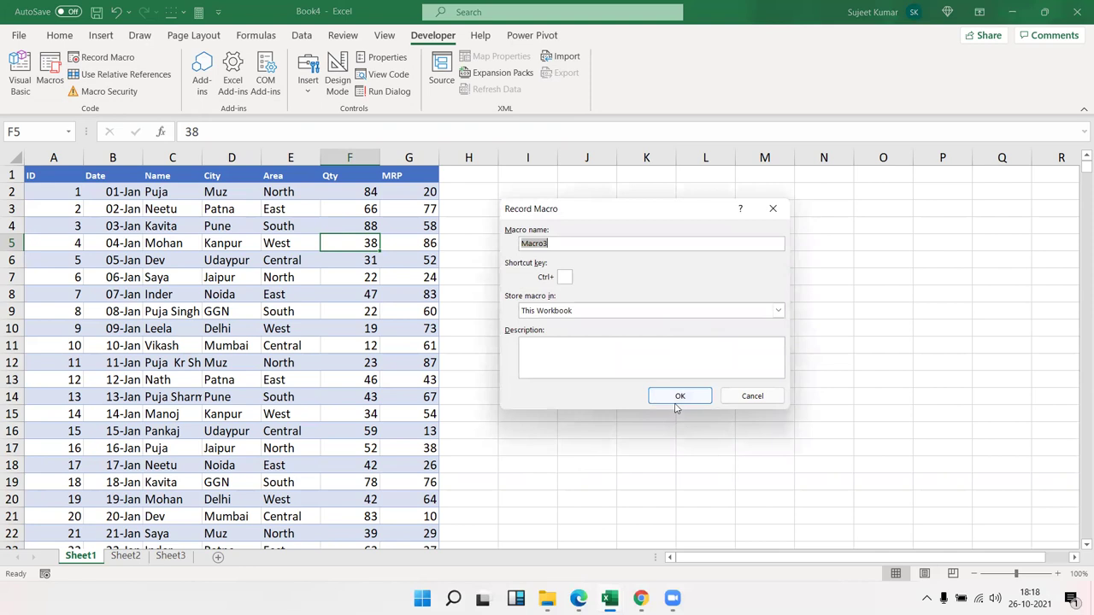
# - Start recording, filter the Name column to Amar only, and select the filtered table
pyautogui.click(677, 397)
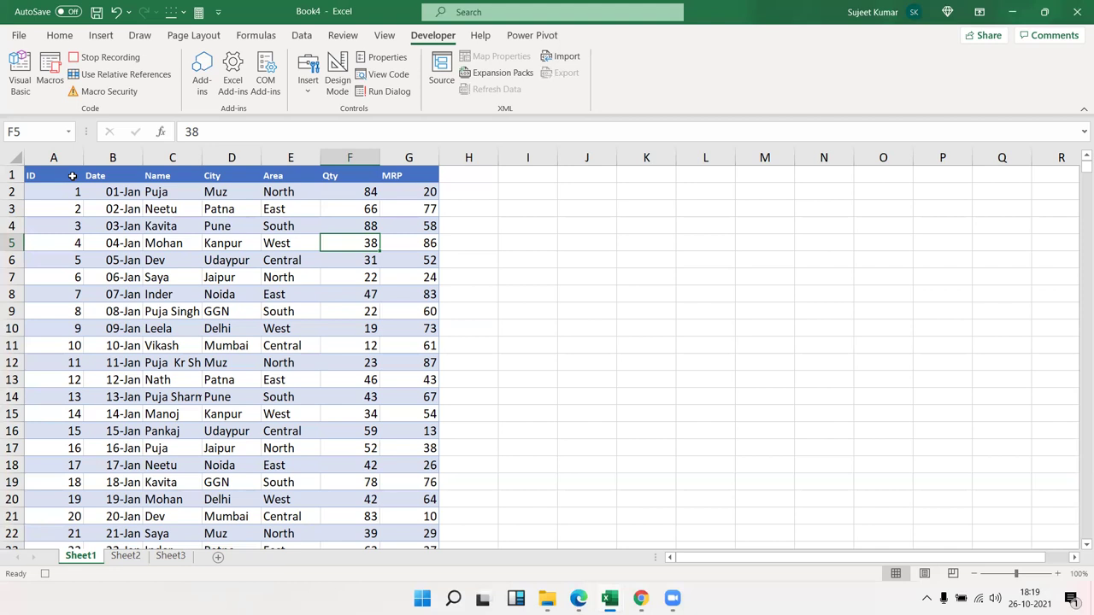
pyautogui.click(73, 176)
pyautogui.hotkey('ctrl', 'shift', 'l')
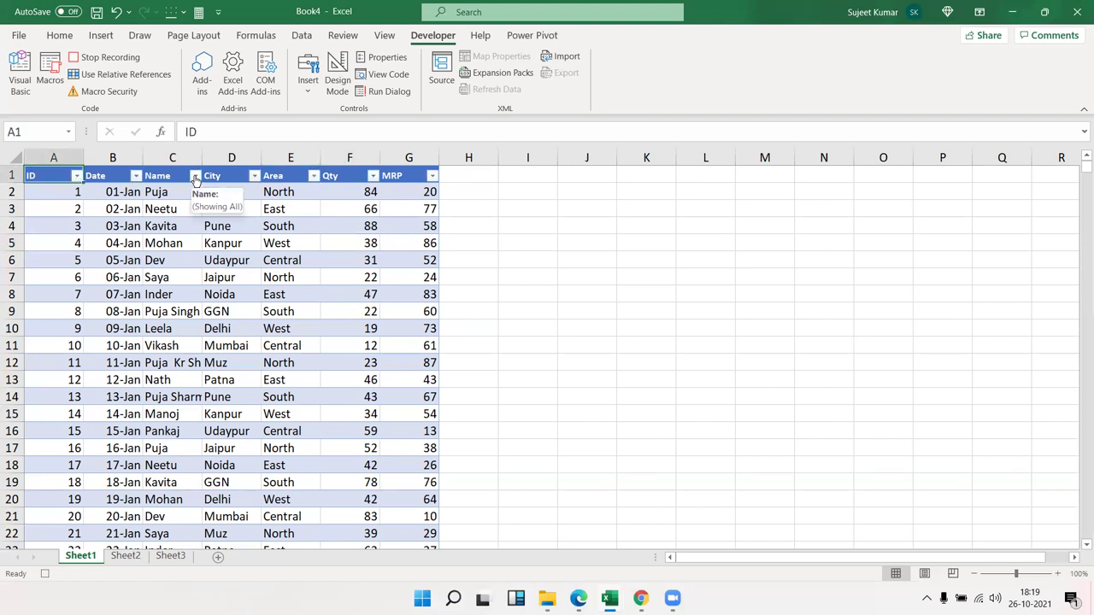
pyautogui.click(195, 176)
pyautogui.click(50, 344)
pyautogui.click(50, 357)
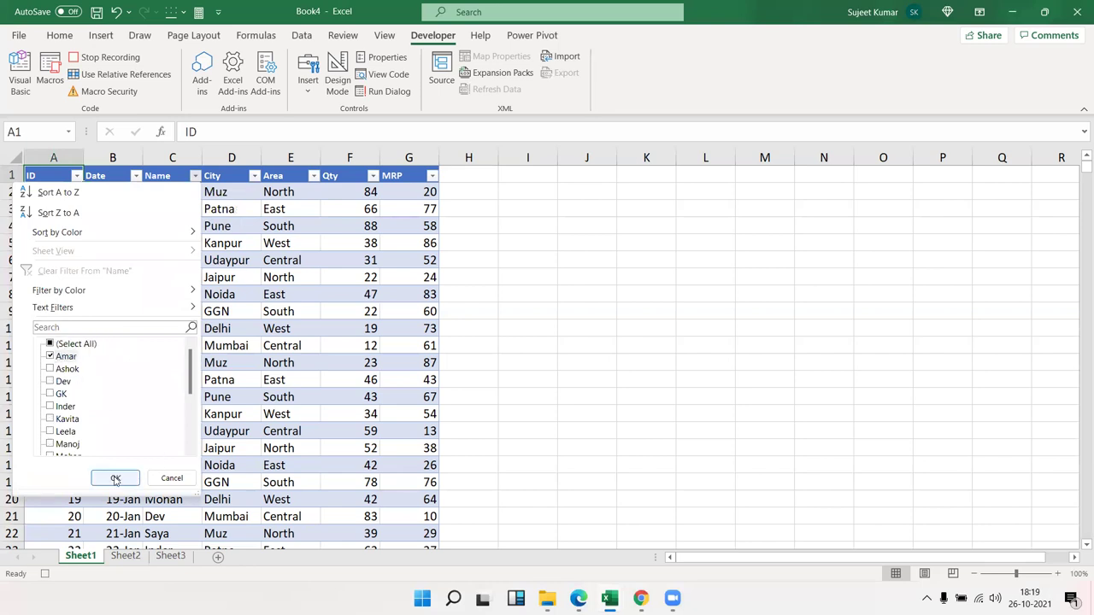
pyautogui.click(116, 479)
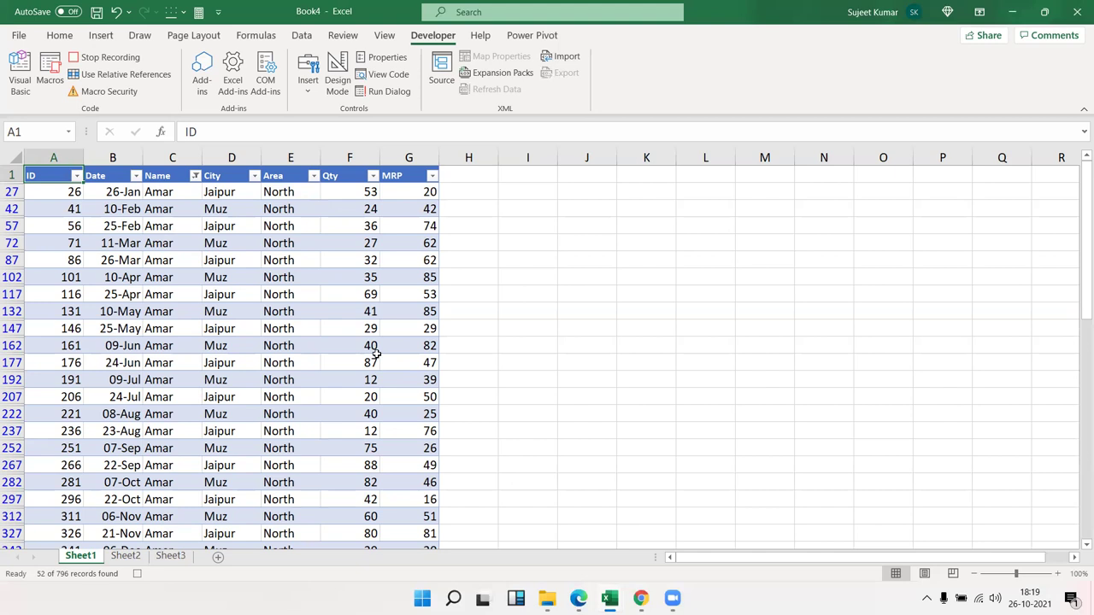
pyautogui.hotkey('ctrl', 'shift', 'Right')
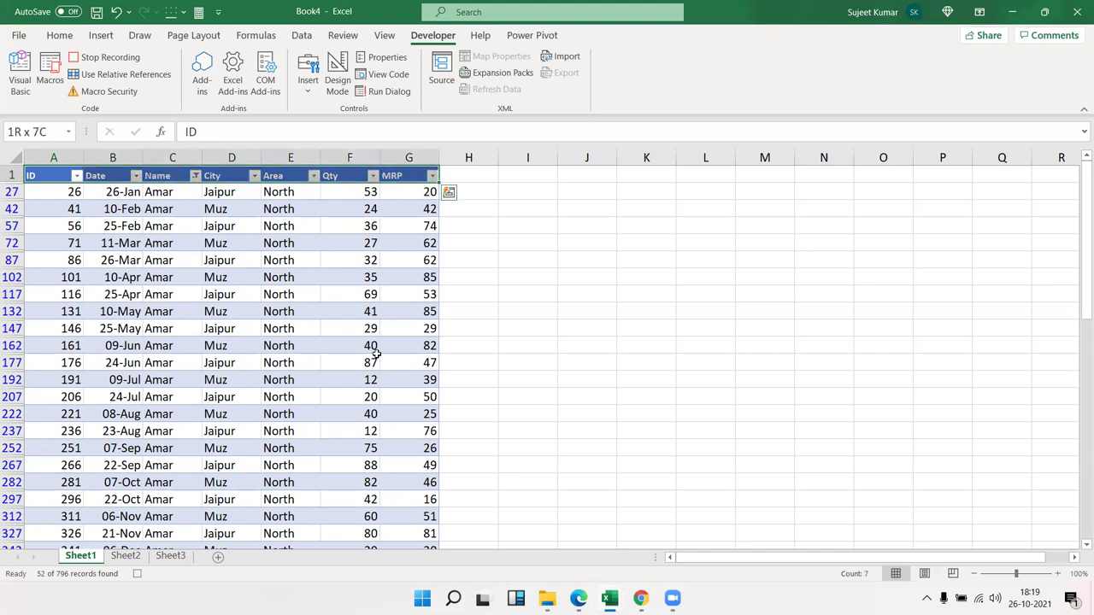
pyautogui.hotkey('ctrl', 'shift', 'Down')
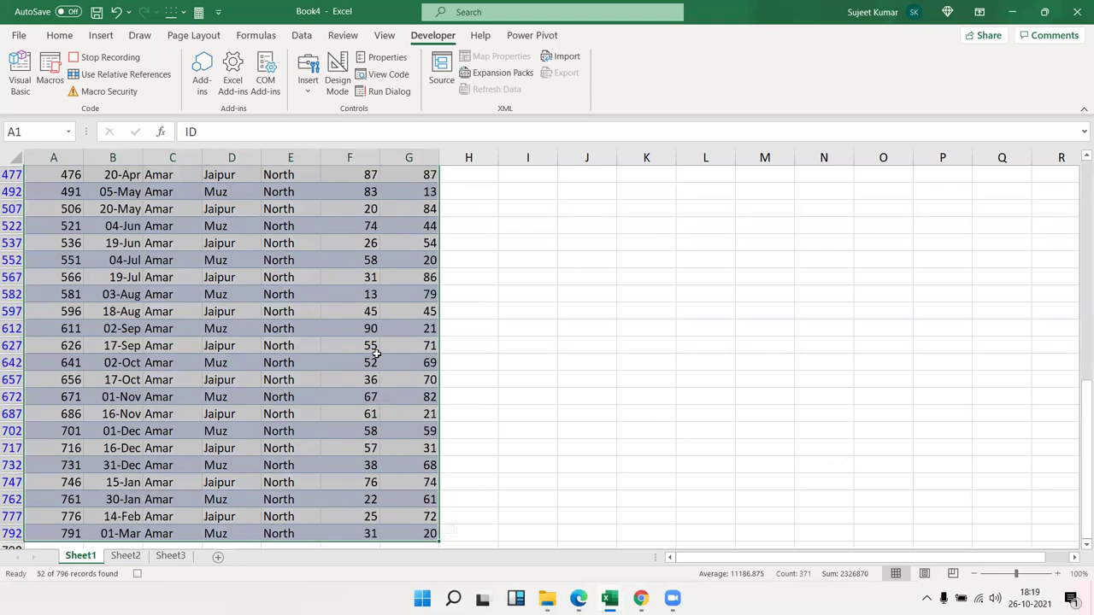
# - Select only the visible cells of the filtered Amar table using Go To Special
pyautogui.press('F5')
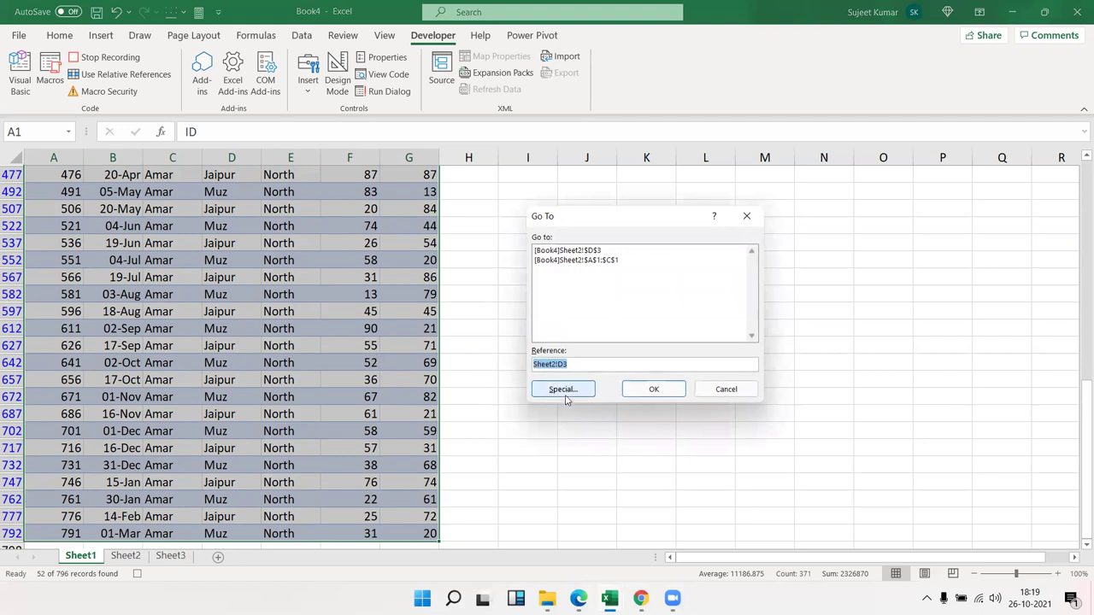
pyautogui.click(565, 395)
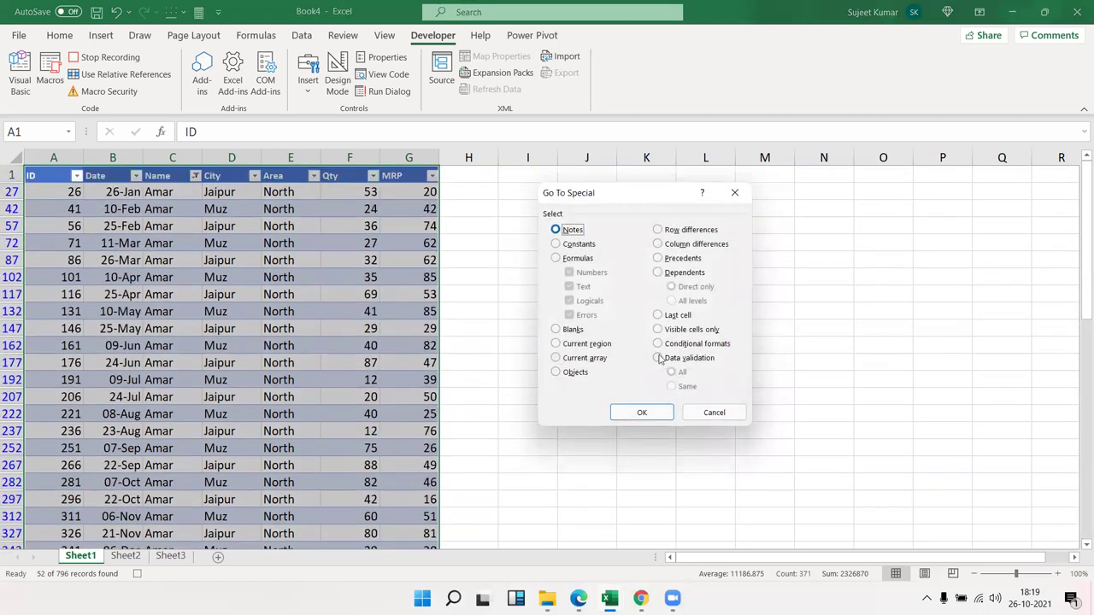
pyautogui.click(677, 333)
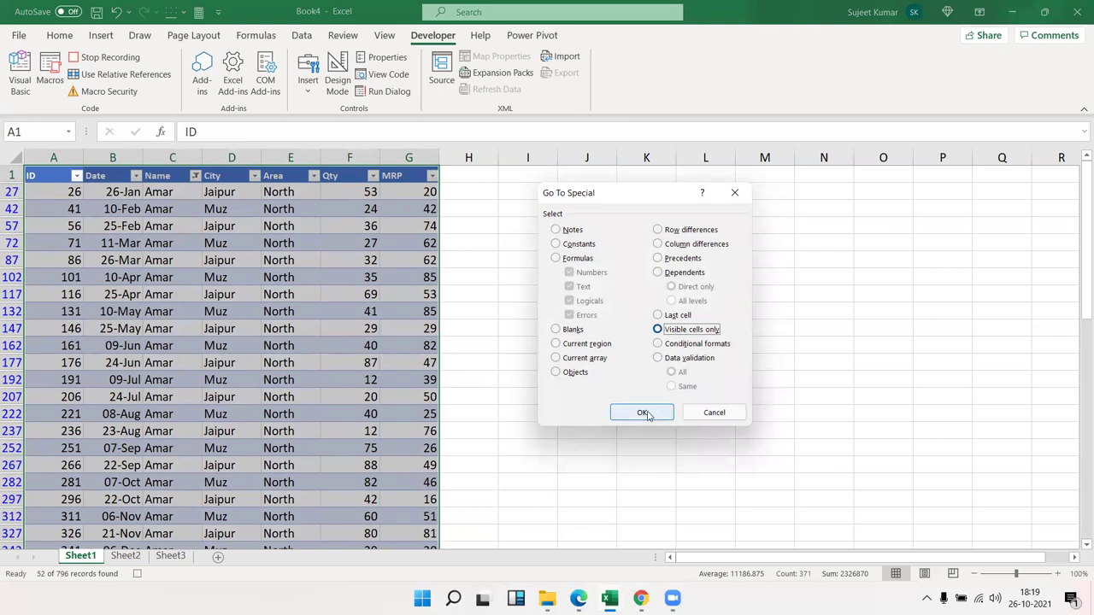
pyautogui.click(643, 414)
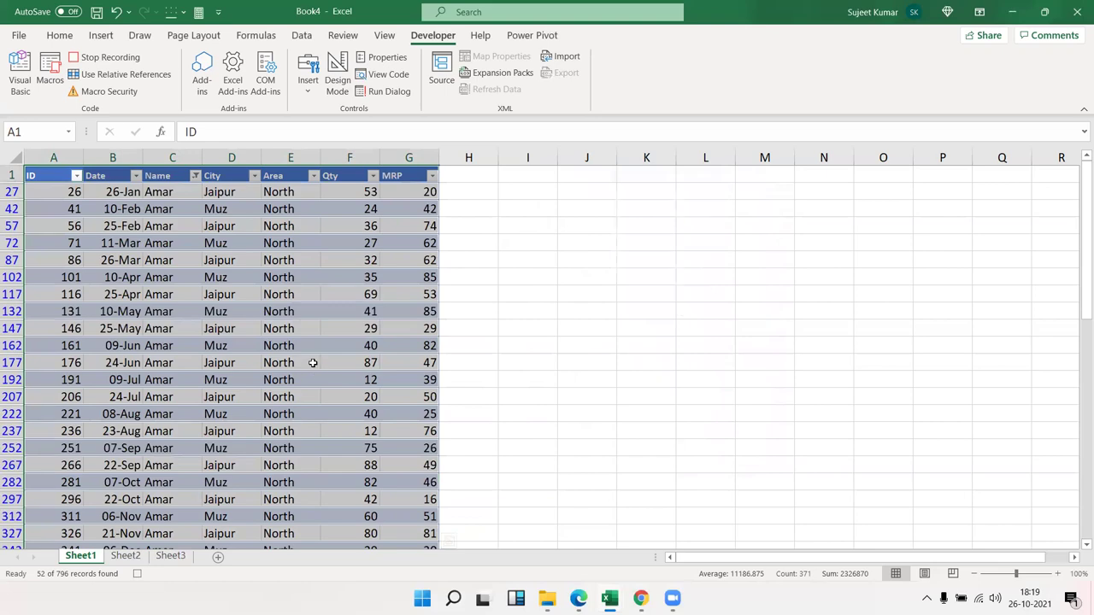
# - Copy the visible Amar rows into a new sheet and rename the sheet Amar
pyautogui.hotkey('ctrl', 'c')
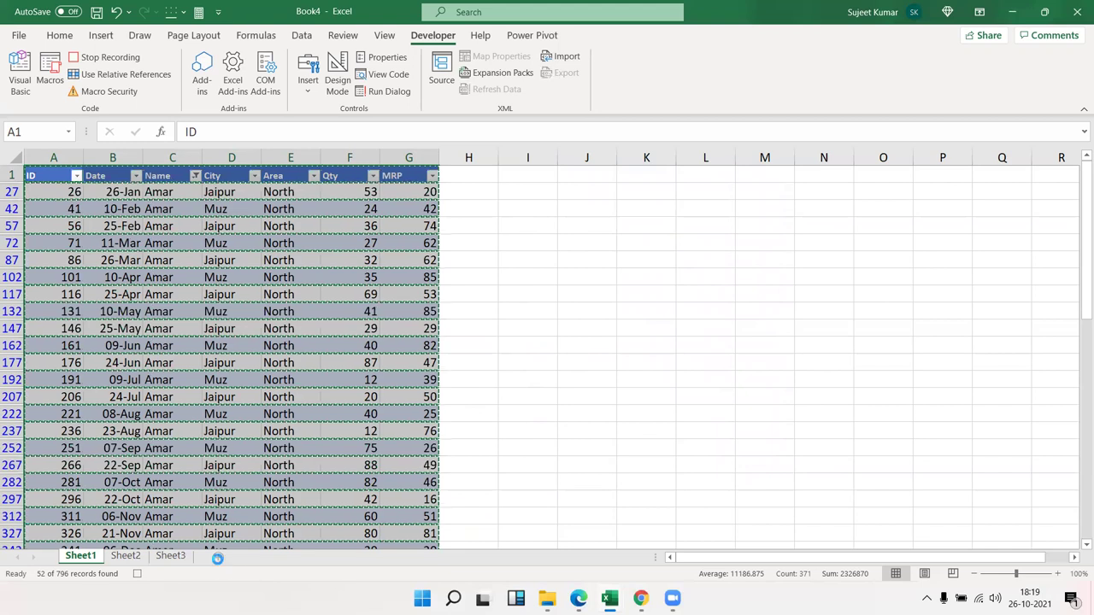
pyautogui.click(218, 557)
pyautogui.hotkey('ctrl', 'v')
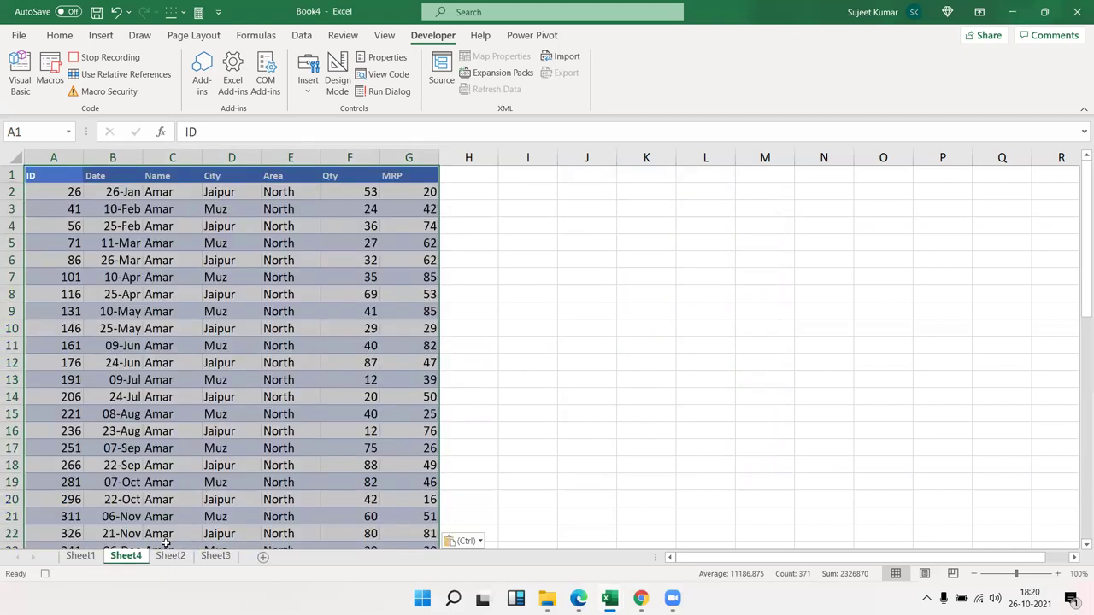
pyautogui.doubleClick(114, 556)
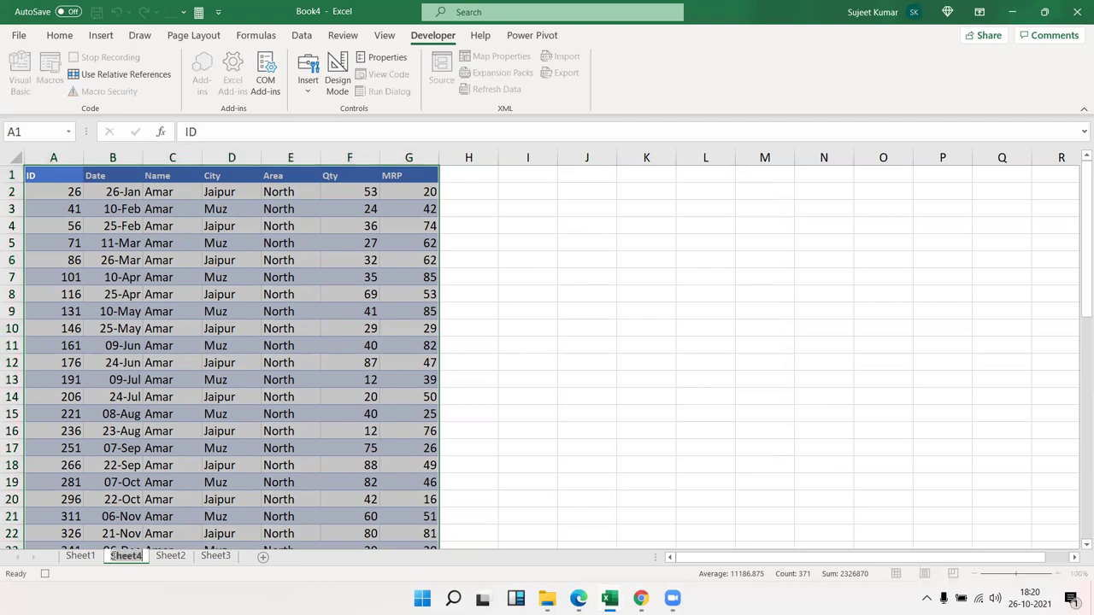
pyautogui.write('Amar')
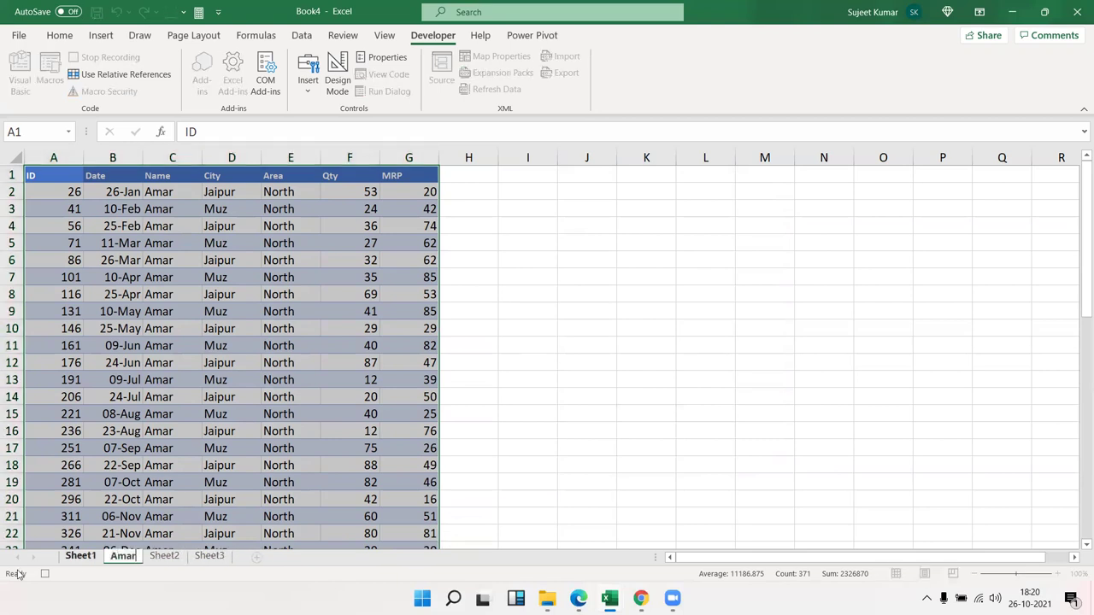
pyautogui.click(126, 442)
# - Move the Amar sheet into a new workbook
pyautogui.rightClick(123, 556)
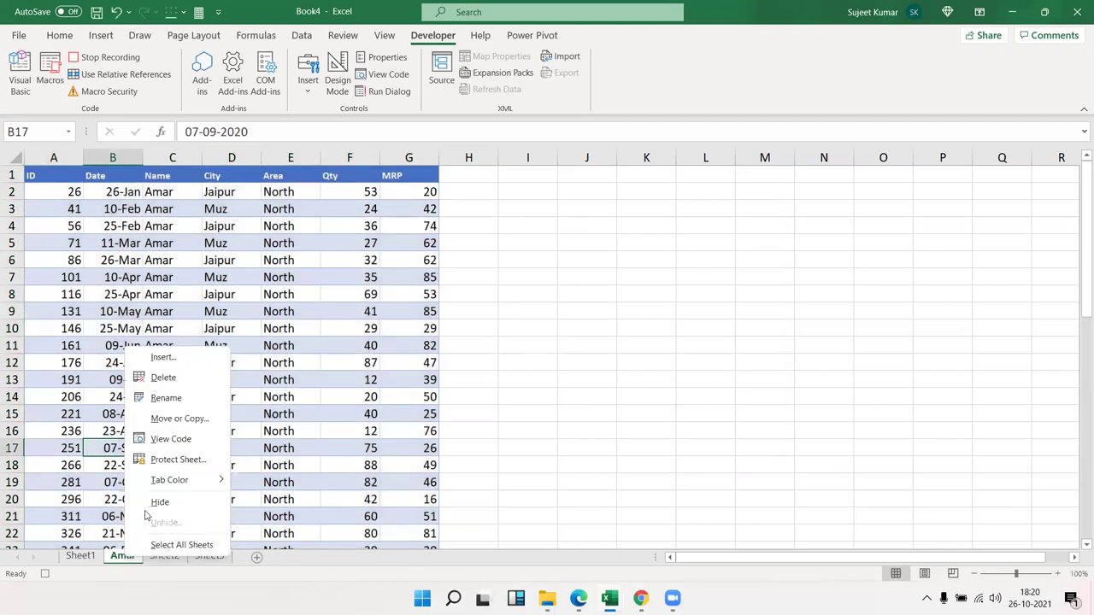
pyautogui.click(169, 421)
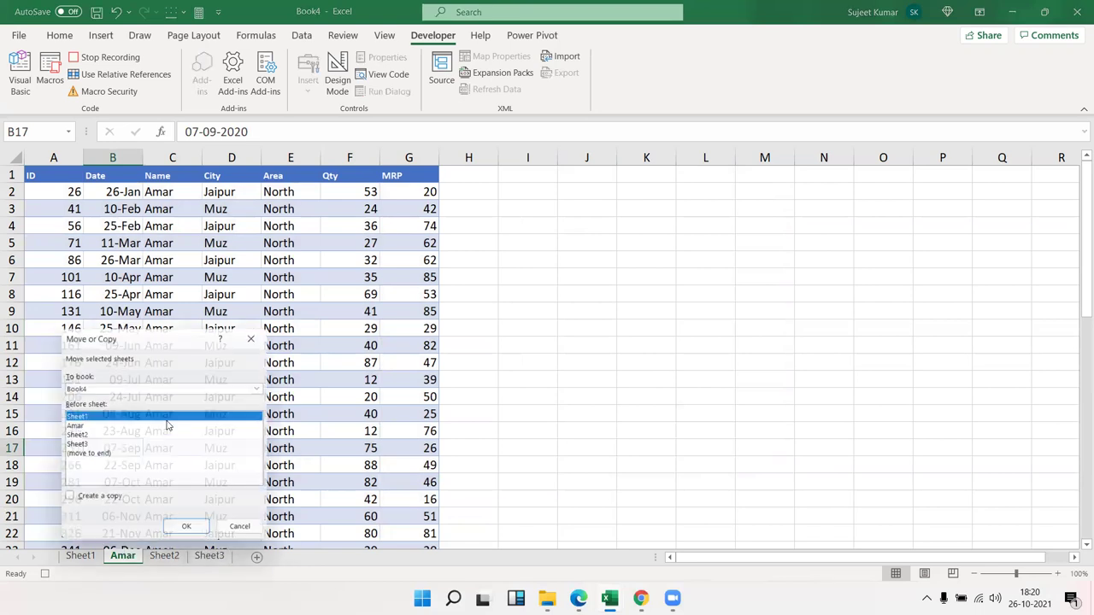
pyautogui.click(158, 388)
pyautogui.click(124, 399)
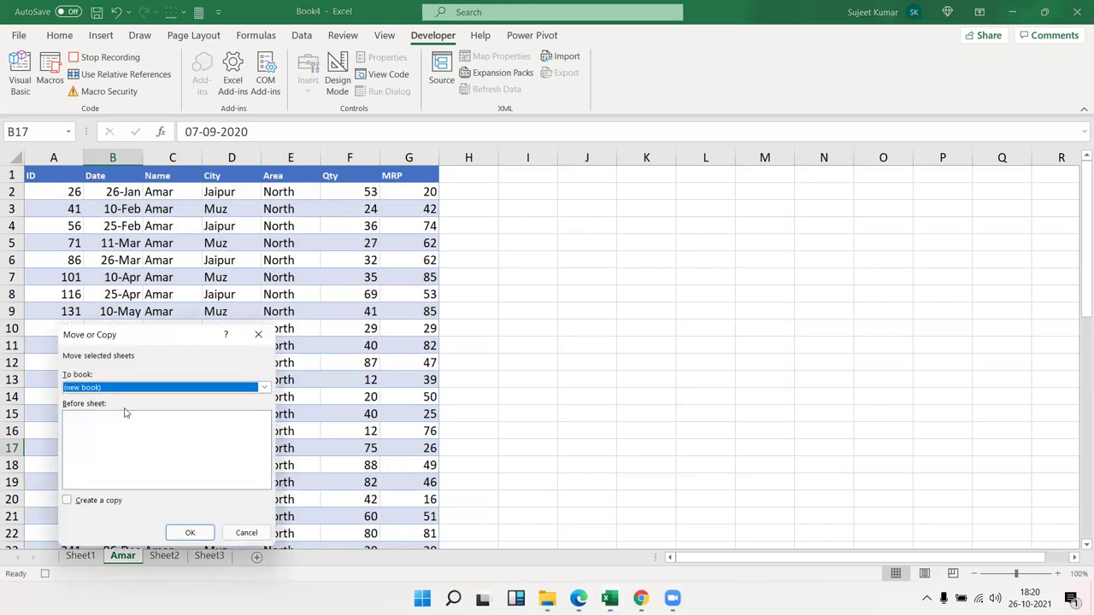
pyautogui.click(180, 537)
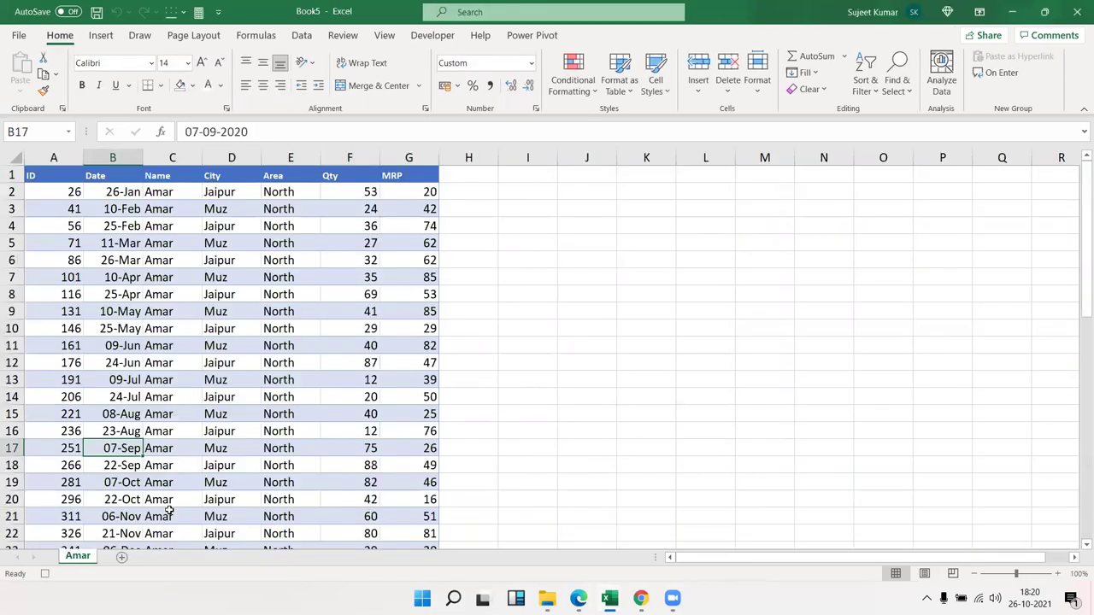
# - Save the new workbook as Amar.xlsx in E: » 2021 » 10
pyautogui.hotkey('ctrl', 's')
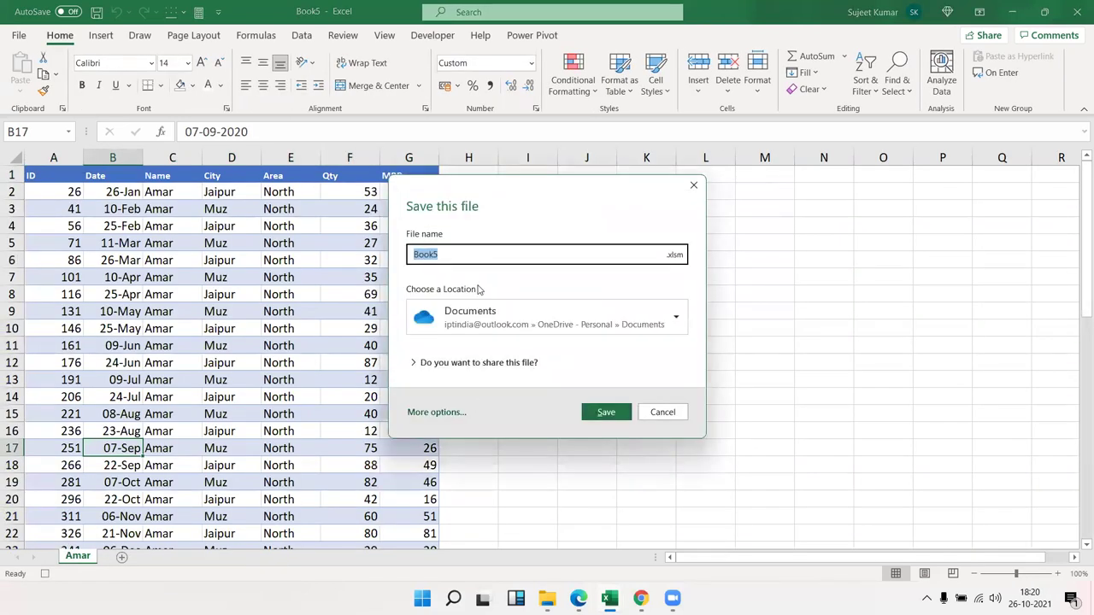
pyautogui.write('Amra')
pyautogui.press('BackSpace')
pyautogui.press('BackSpace')
pyautogui.write('ar')
pyautogui.click(669, 255)
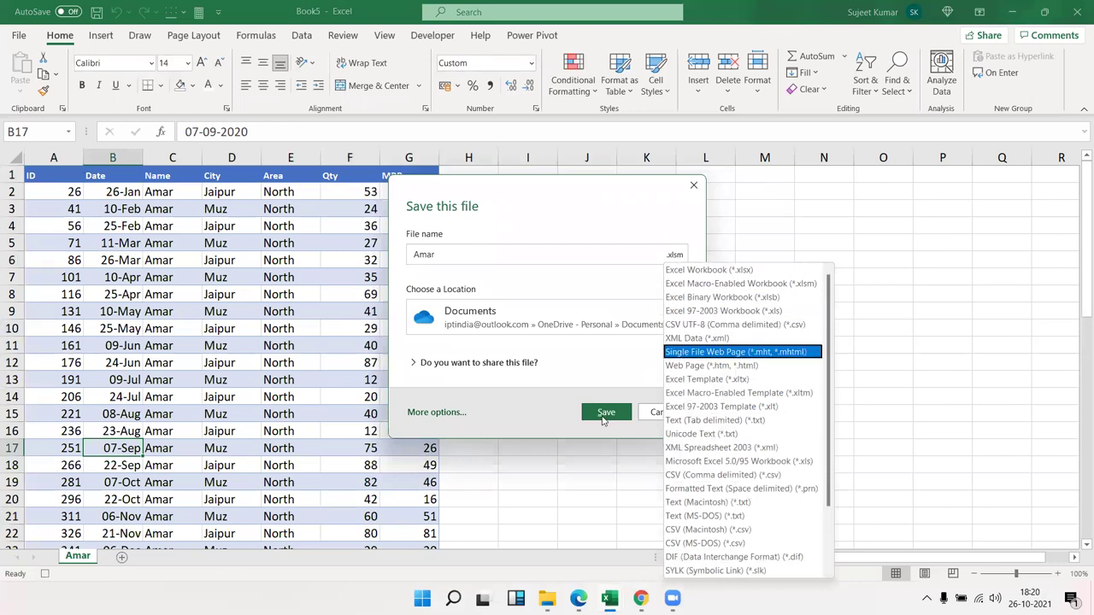
pyautogui.click(696, 270)
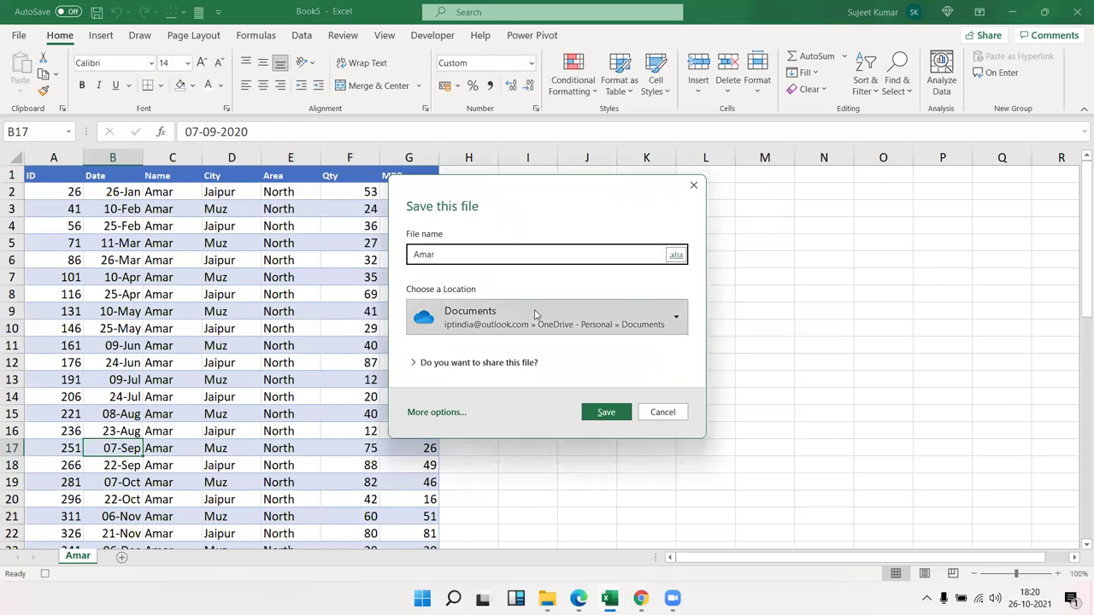
pyautogui.click(522, 316)
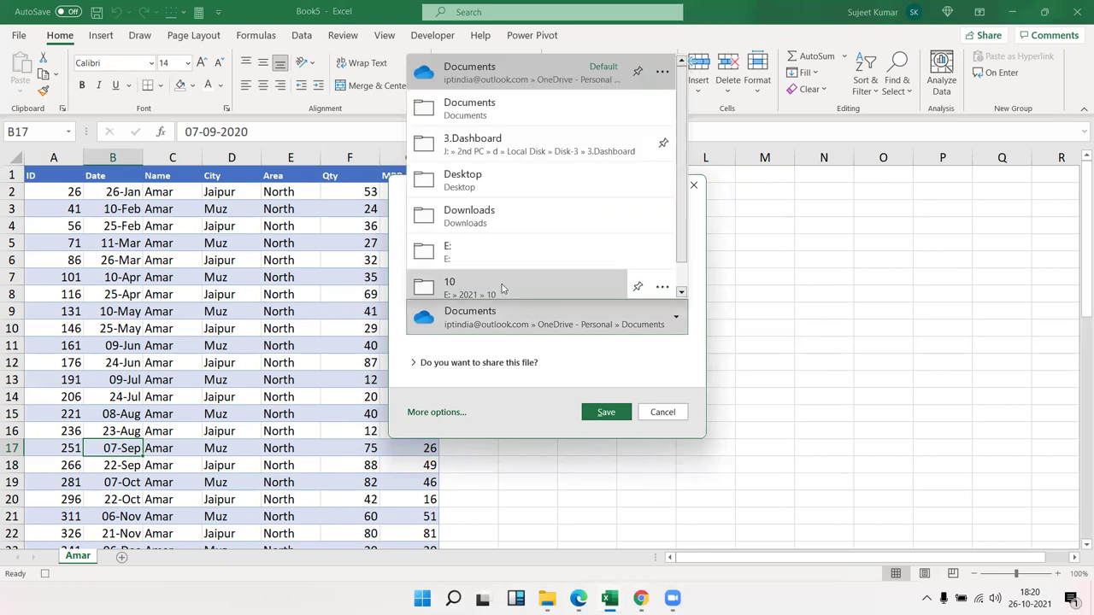
pyautogui.click(502, 289)
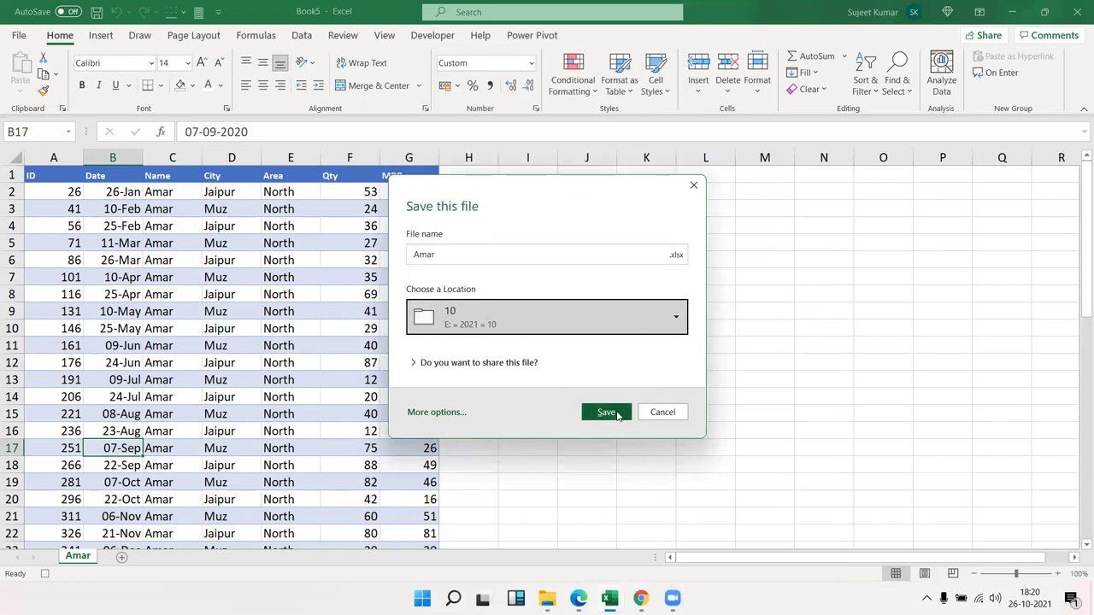
pyautogui.click(606, 412)
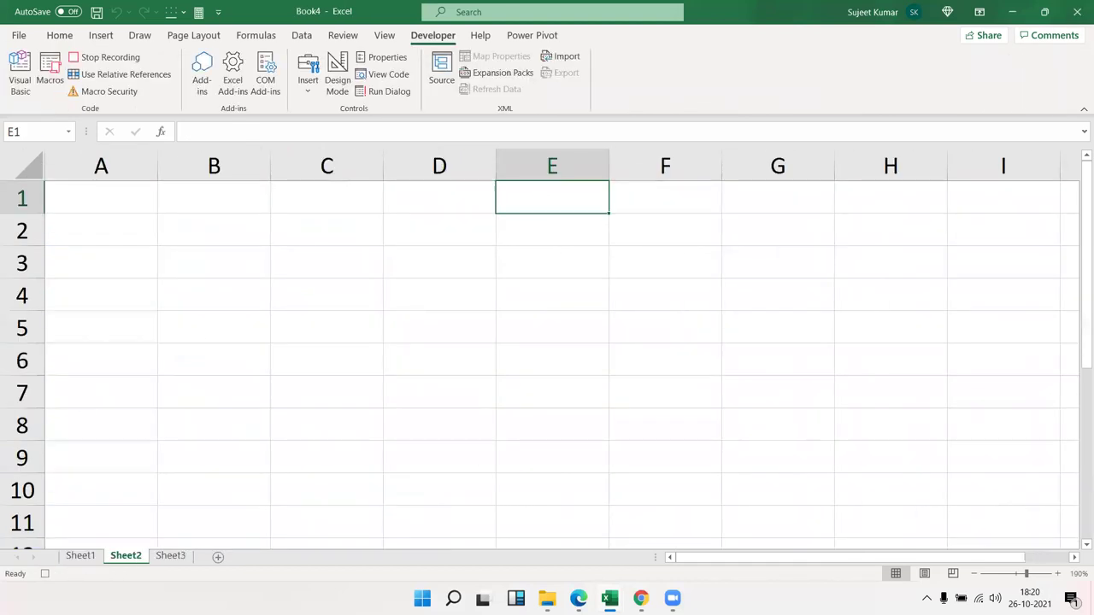
# - Remove the filter from Sheet1 and stop the macro recording
pyautogui.click(82, 557)
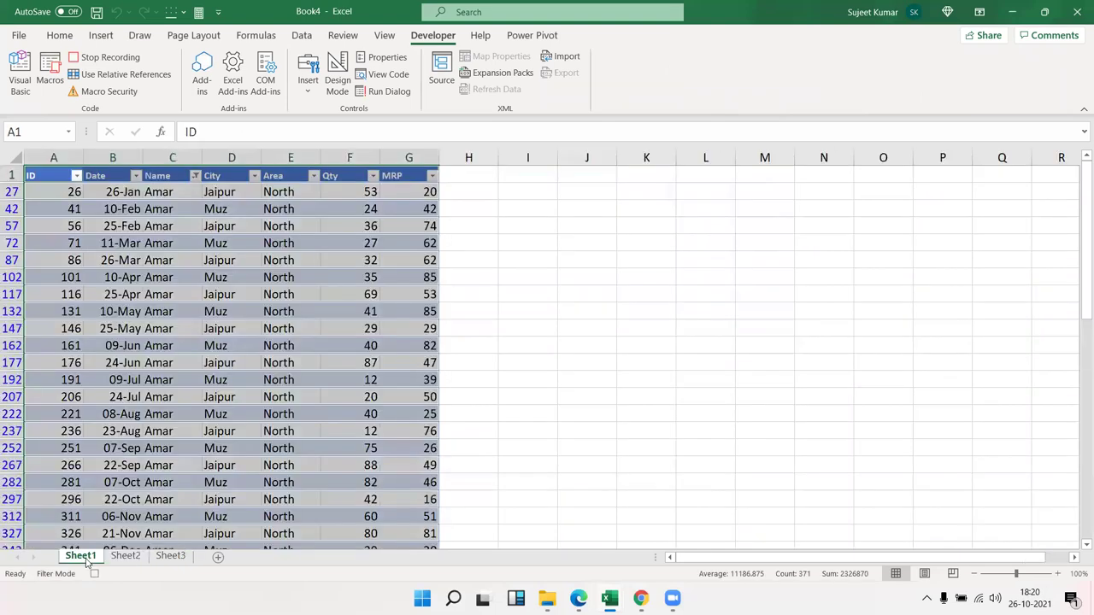
pyautogui.hotkey('ctrl', 'shift', 'l')
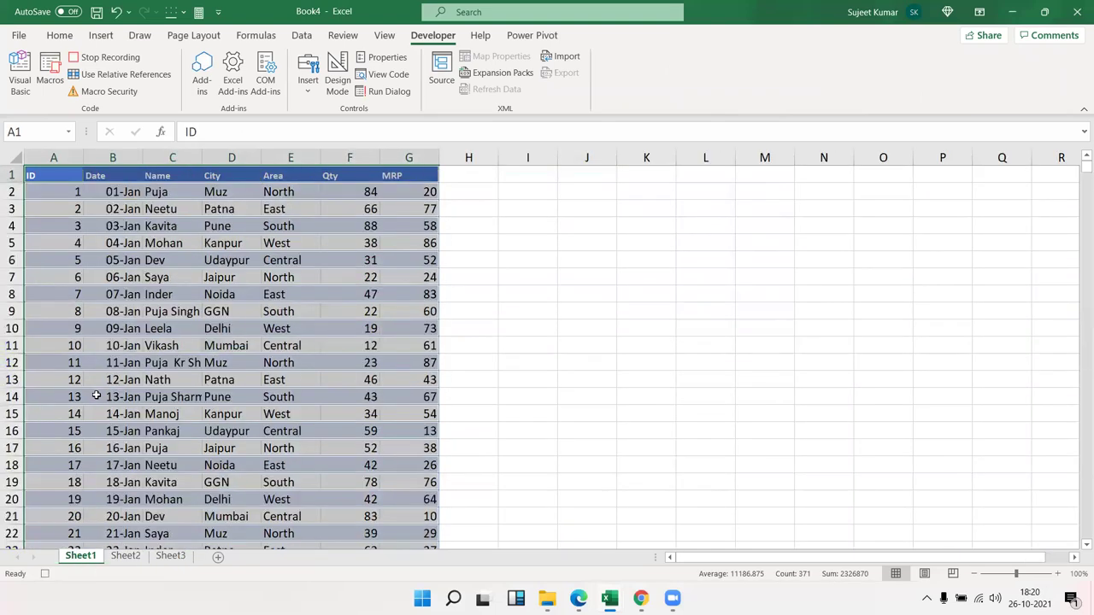
pyautogui.click(45, 574)
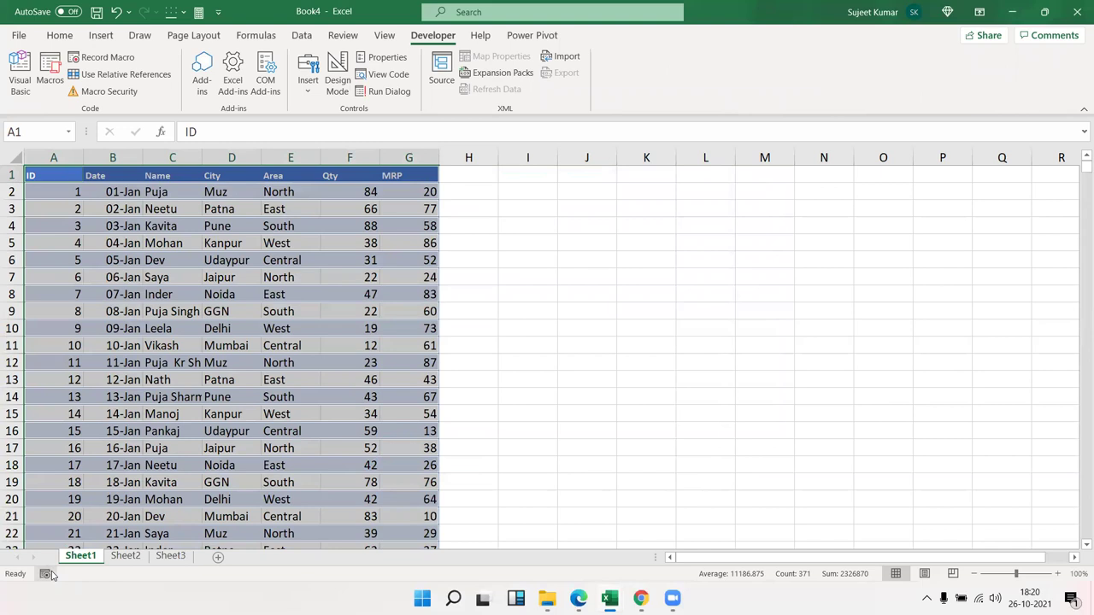
pyautogui.click(134, 312)
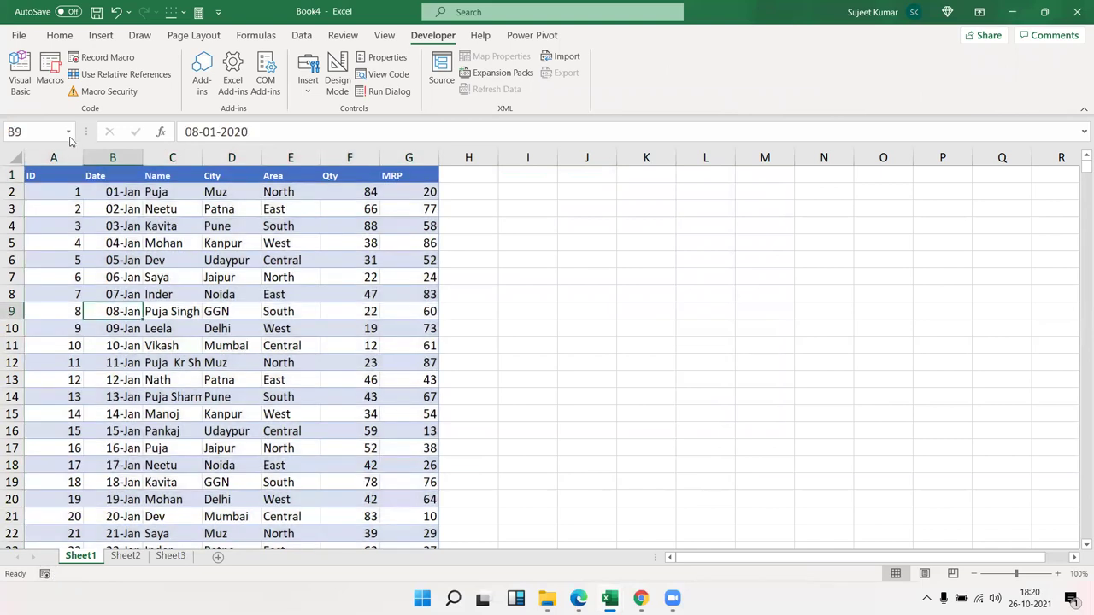
# - Open the recorded Macro3 code for editing from the macro list
pyautogui.click(50, 75)
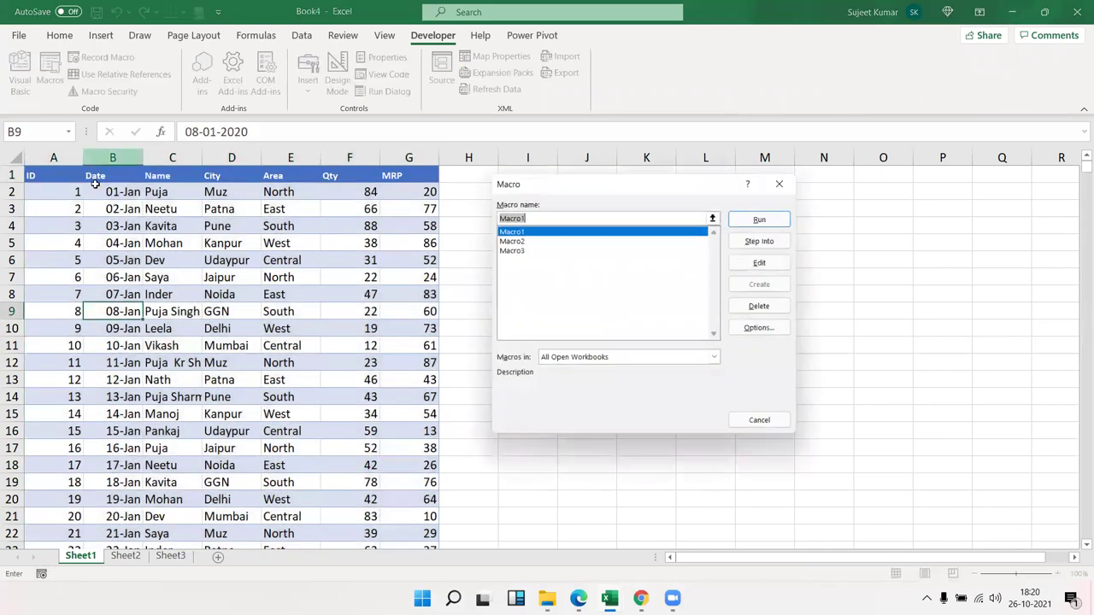
pyautogui.click(525, 251)
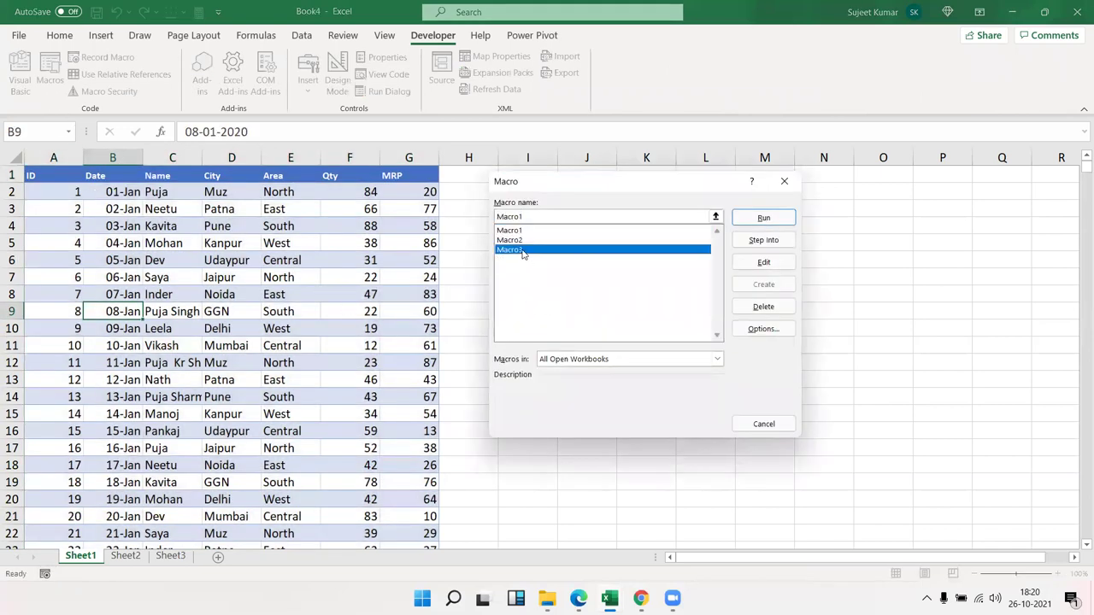
pyautogui.click(764, 261)
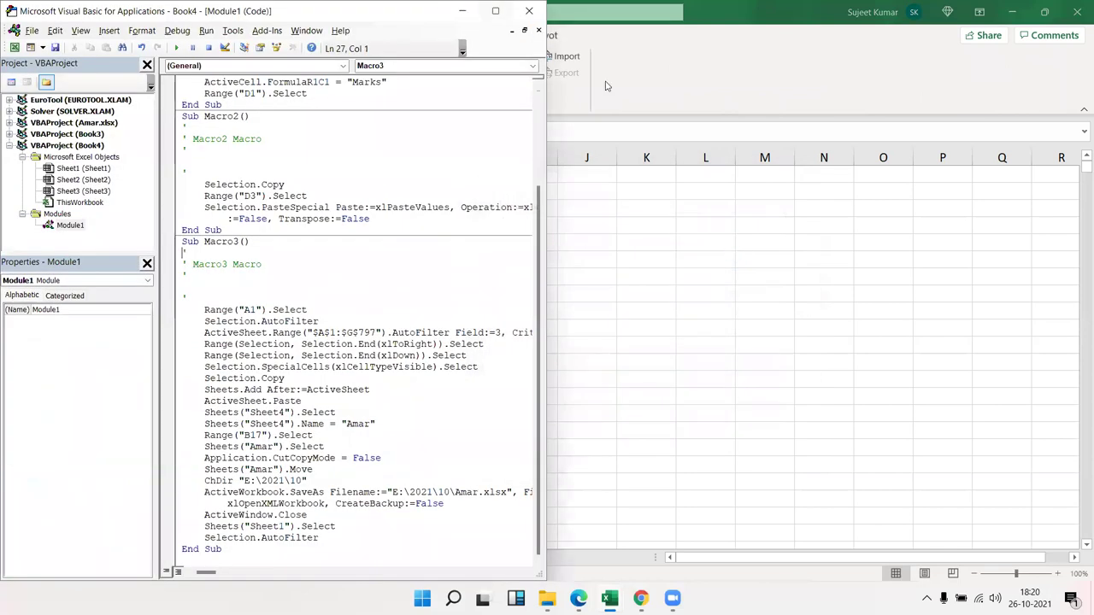
# - Maximize the VBA editor and start Windows Magnifier zoomed to 200%
pyautogui.click(495, 10)
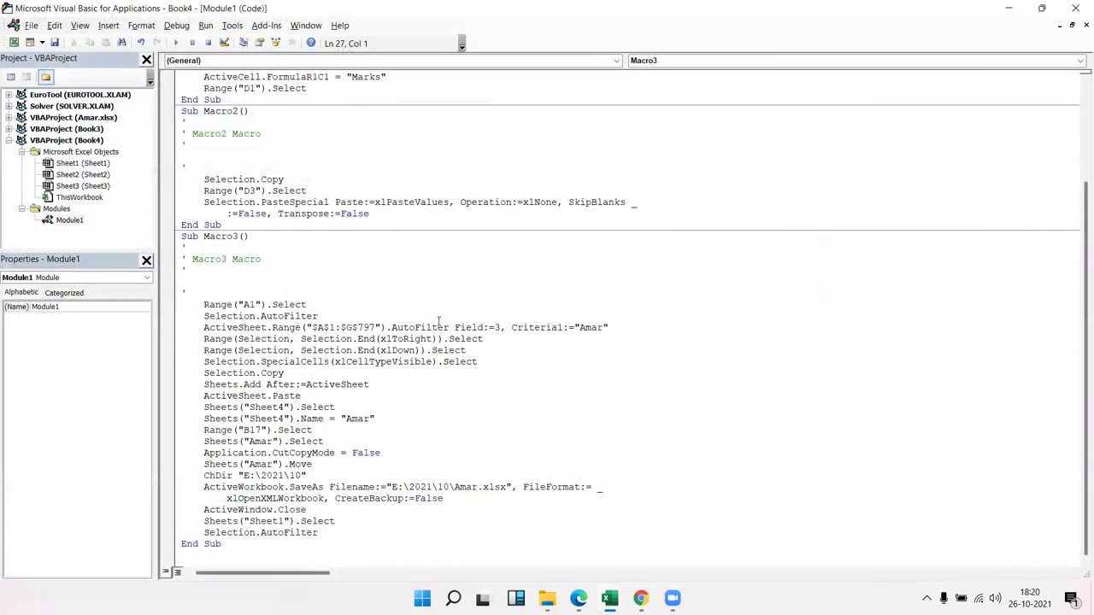
pyautogui.moveTo(308, 304)
pyautogui.mouseDown()
pyautogui.moveTo(196, 304)
pyautogui.moveTo(344, 322)
pyautogui.mouseUp()
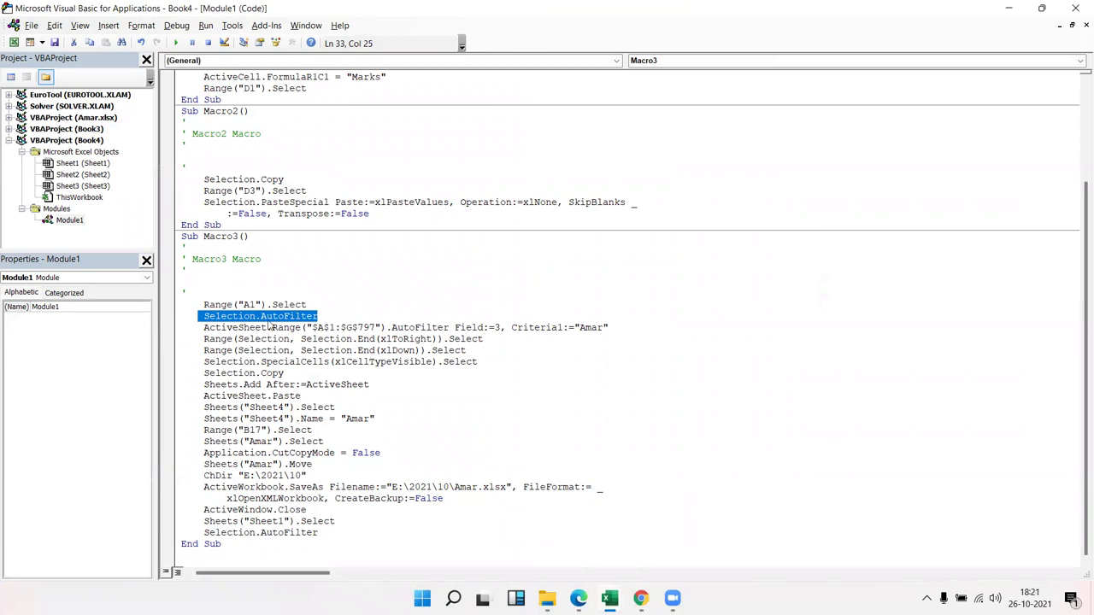
pyautogui.press('super')
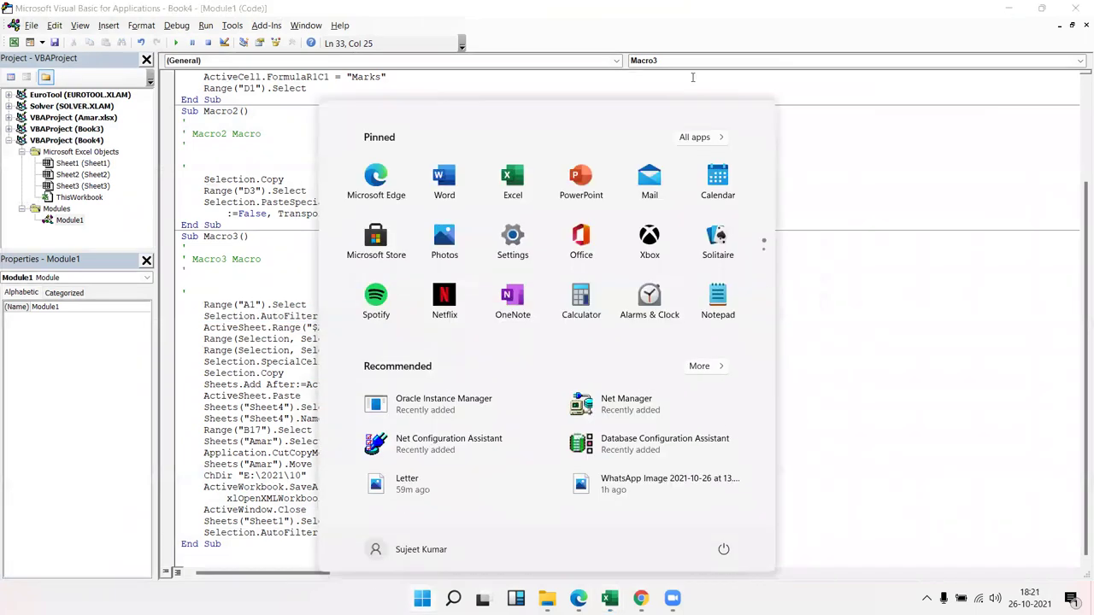
pyautogui.write('mag')
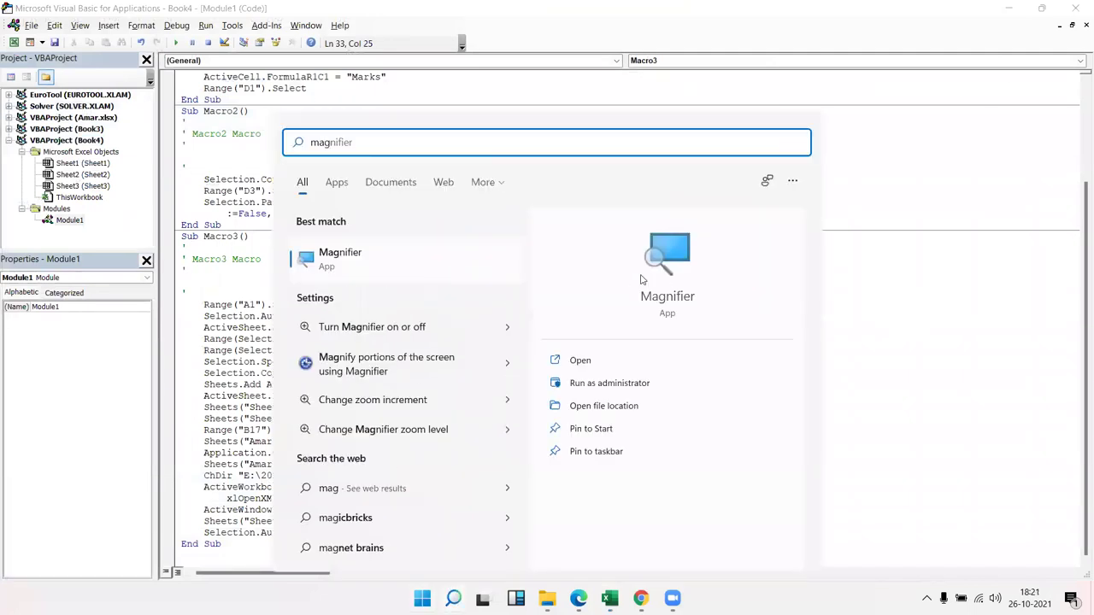
pyautogui.click(642, 273)
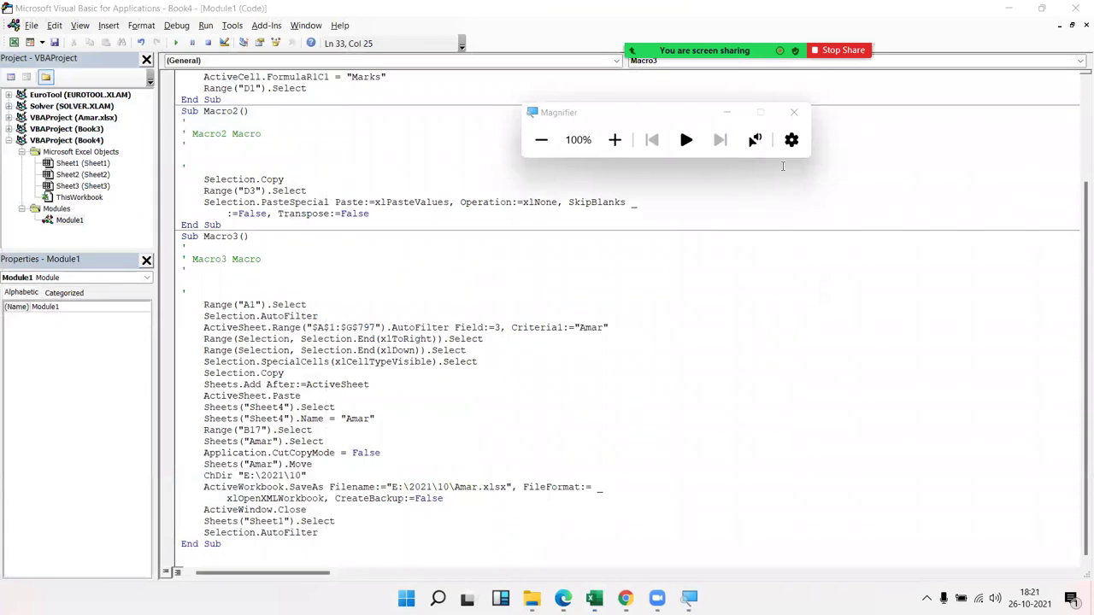
pyautogui.click(305, 361)
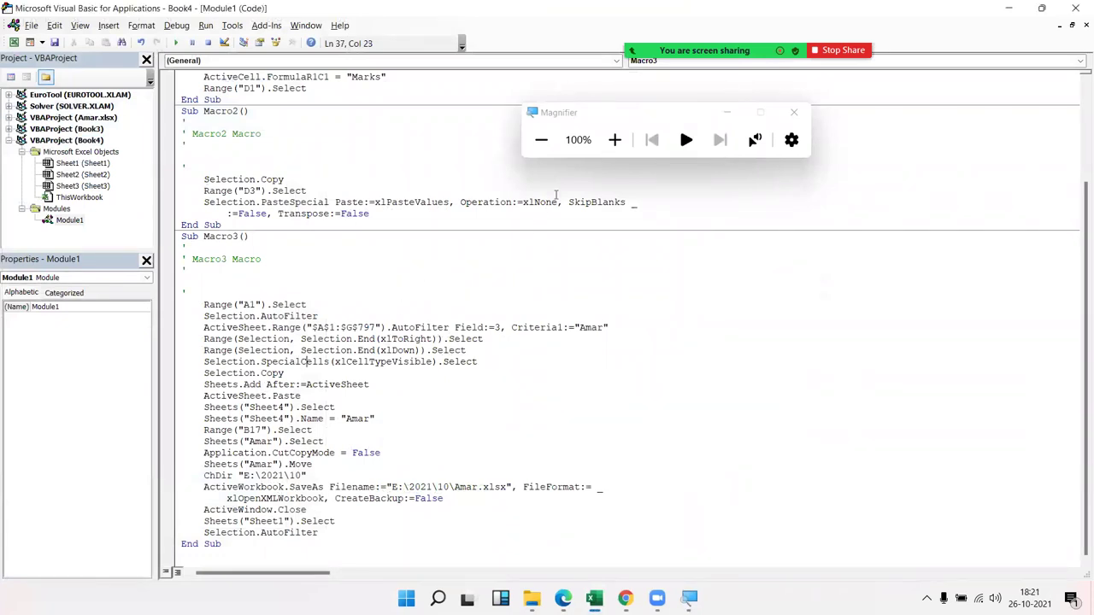
pyautogui.click(614, 139)
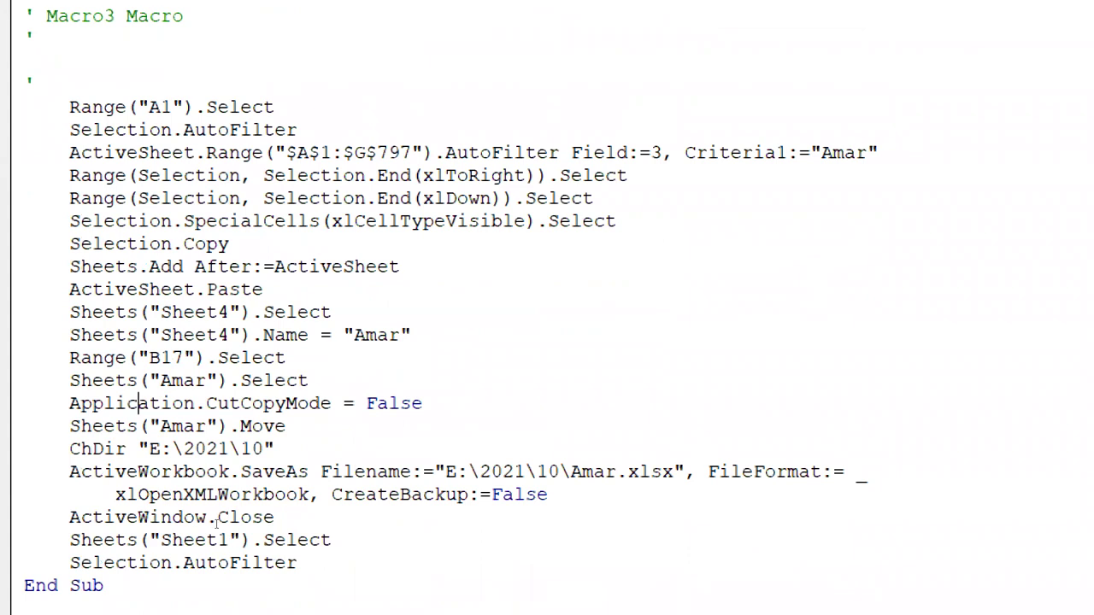
# - Select the Range("A1").Select line at the top of Macro3 and delete its text
pyautogui.press('Up')
pyautogui.press('Up')
pyautogui.press('Up')
pyautogui.press('Home')
pyautogui.hotkey('shift', 'Right')
pyautogui.hotkey('shift', 'Right')
pyautogui.hotkey('shift', 'Right')
pyautogui.hotkey('shift', 'End')
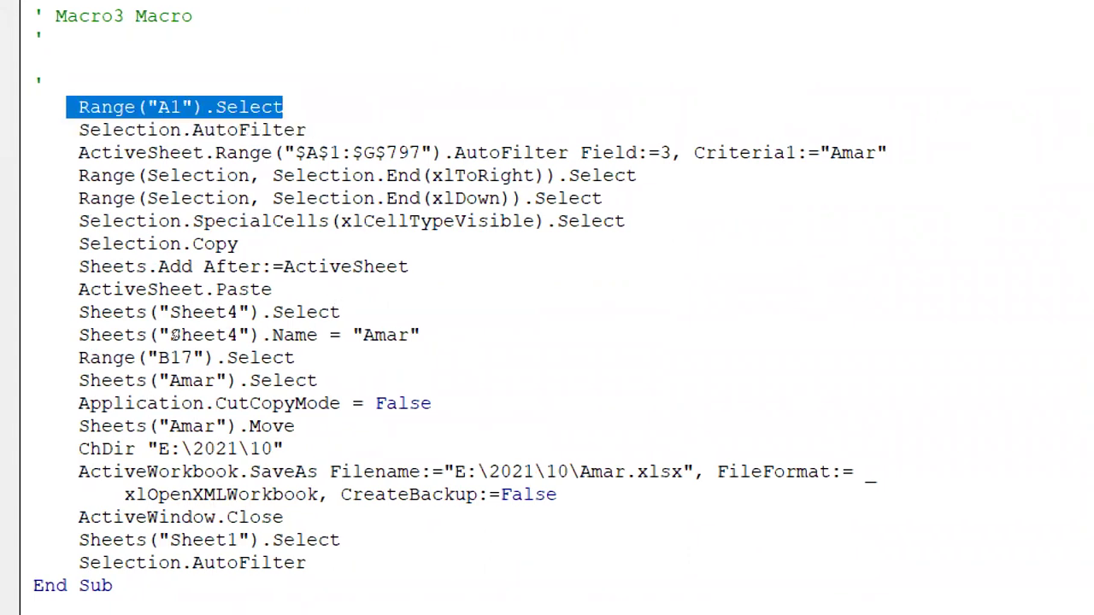
pyautogui.press('Down')
pyautogui.press('Home')
pyautogui.hotkey('shift', 'Right')
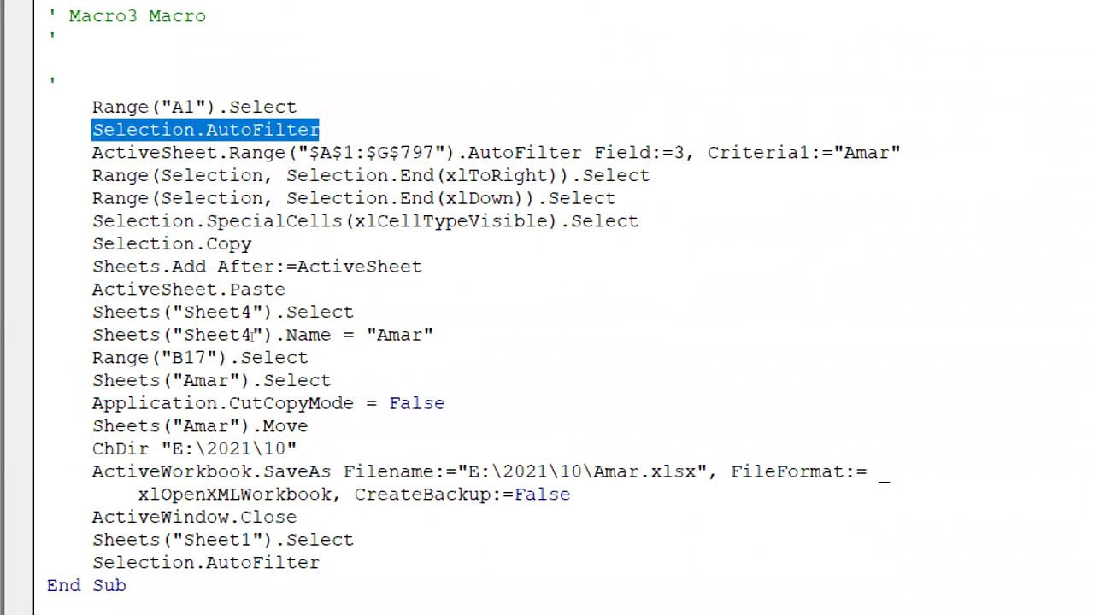
pyautogui.moveTo(206, 152)
pyautogui.mouseDown()
pyautogui.moveTo(656, 176)
pyautogui.moveTo(661, 152)
pyautogui.mouseUp()
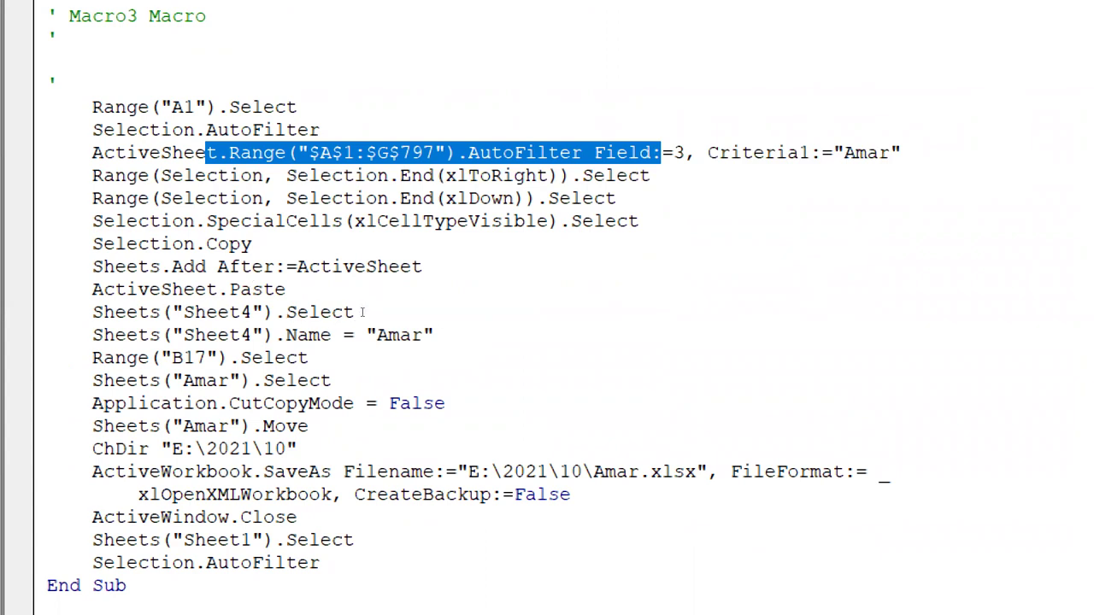
pyautogui.press('Up')
pyautogui.press('Up')
pyautogui.press('Home')
pyautogui.hotkey('shift', 'End')
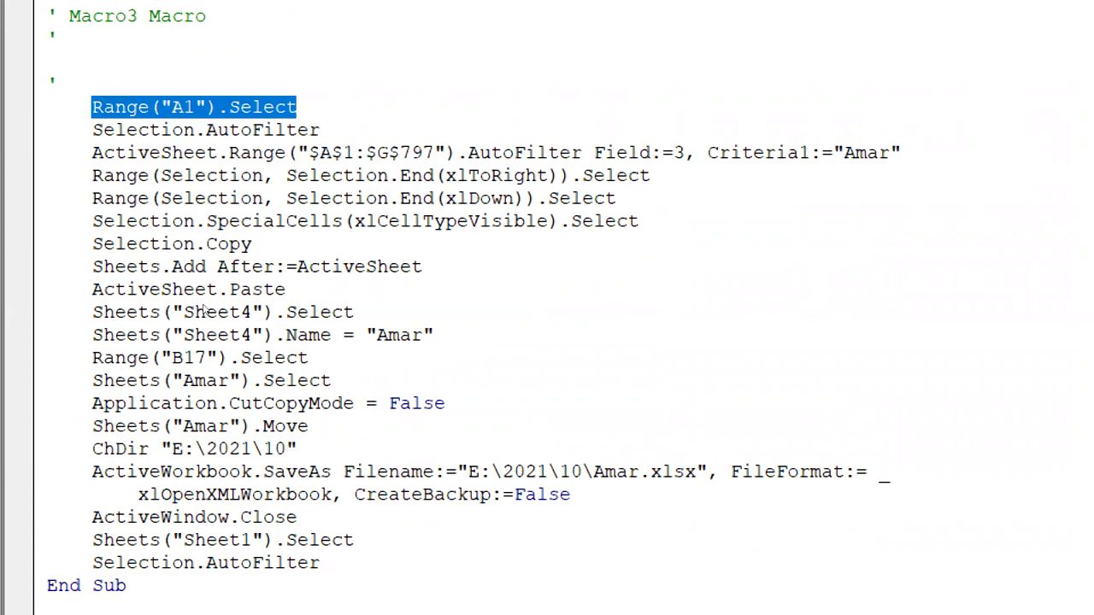
pyautogui.press('Delete')
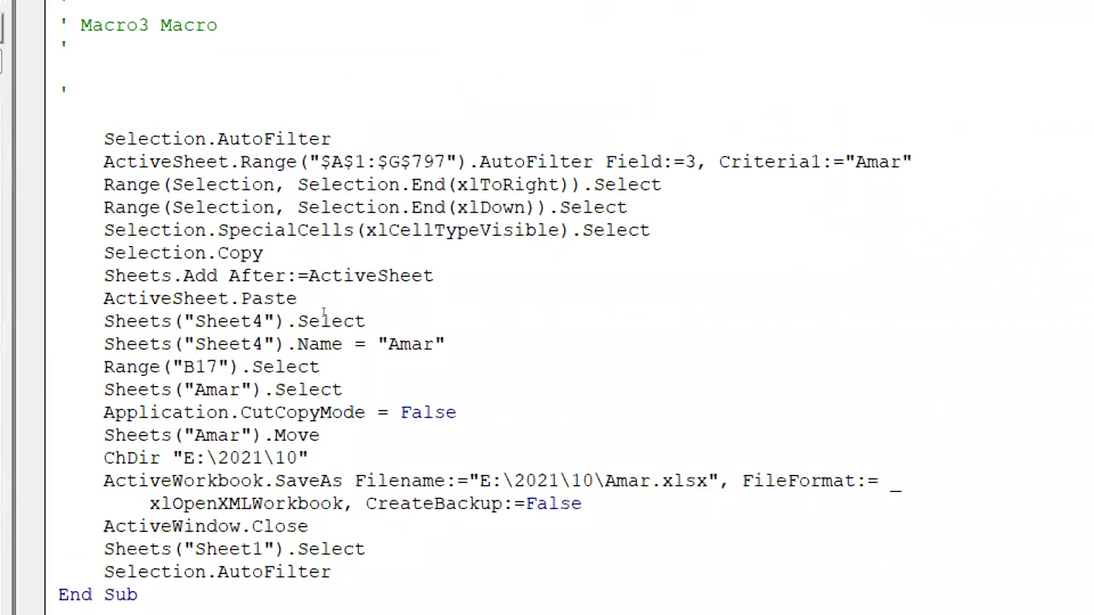
# - Restore Range("A1").Select, delete the Selection.AutoFilter line, and trim the filter range to $A$1
pyautogui.hotkey('ctrl', 'z')
pyautogui.press('Down')
pyautogui.press('End')
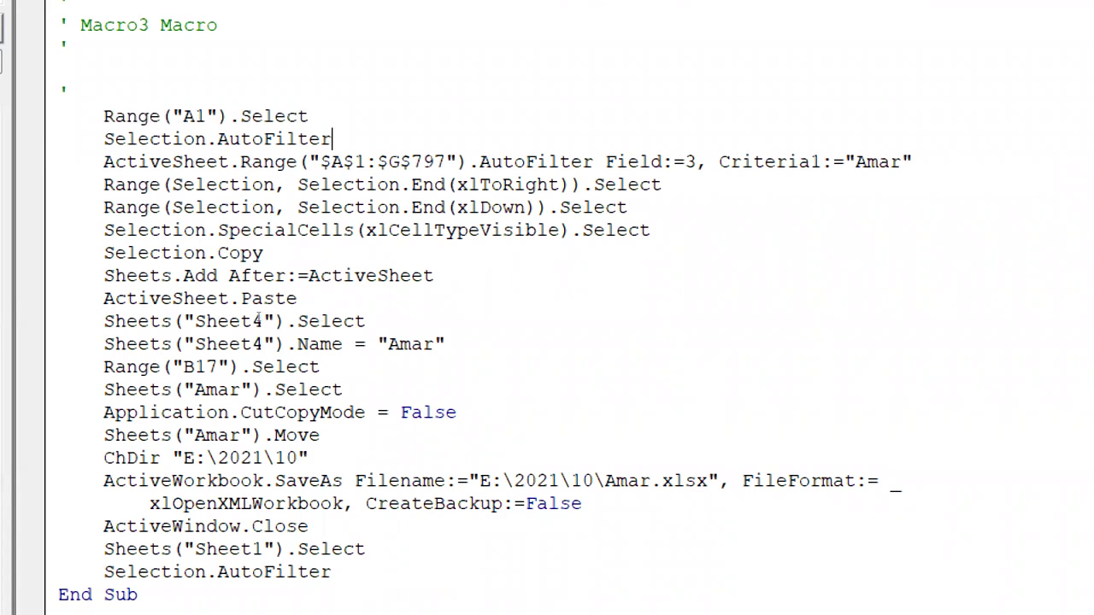
pyautogui.hotkey('shift', 'Left')
pyautogui.hotkey('shift', 'Left')
pyautogui.hotkey('shift', 'Left')
pyautogui.hotkey('shift', 'Left')
pyautogui.press('Delete')
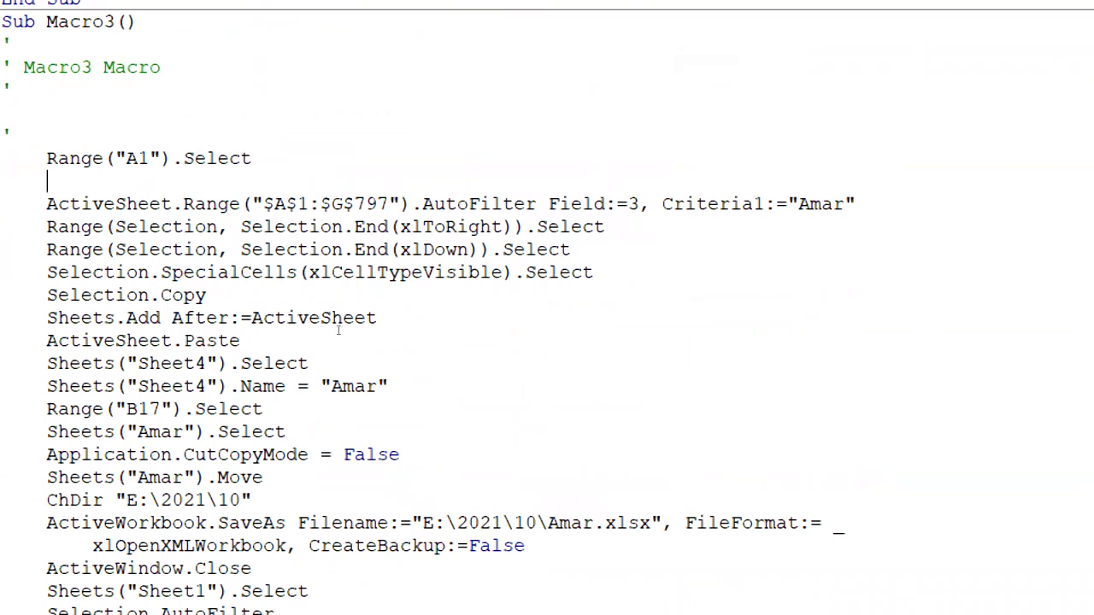
pyautogui.press('Down')
pyautogui.press('Right')
pyautogui.press('Right')
pyautogui.press('Right')
pyautogui.hotkey('shift', 'Right')
pyautogui.hotkey('shift', 'Right')
pyautogui.hotkey('shift', 'Right')
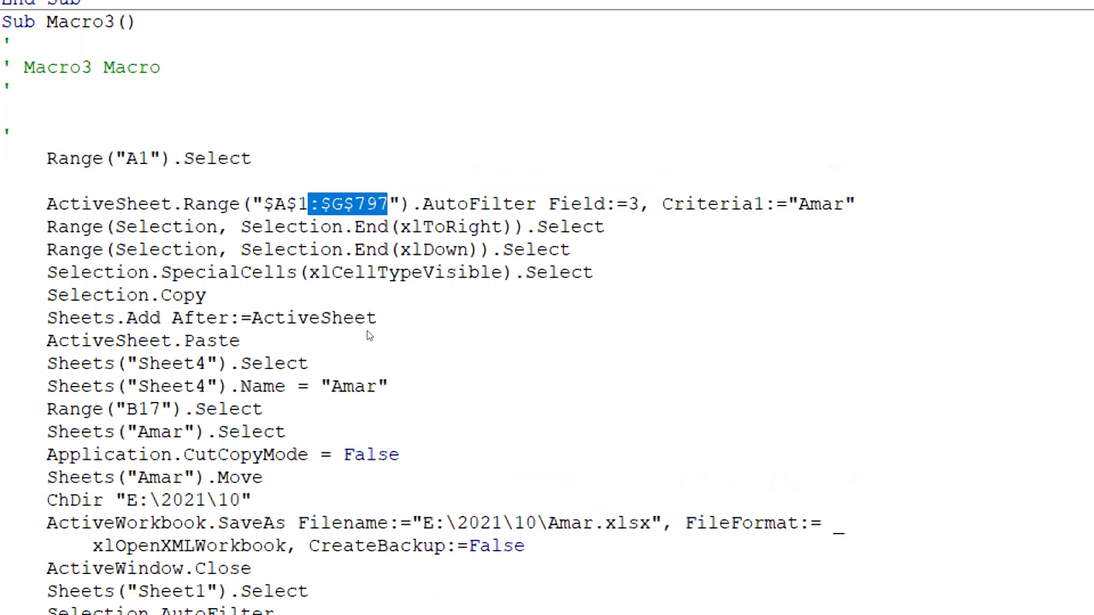
pyautogui.press('Delete')
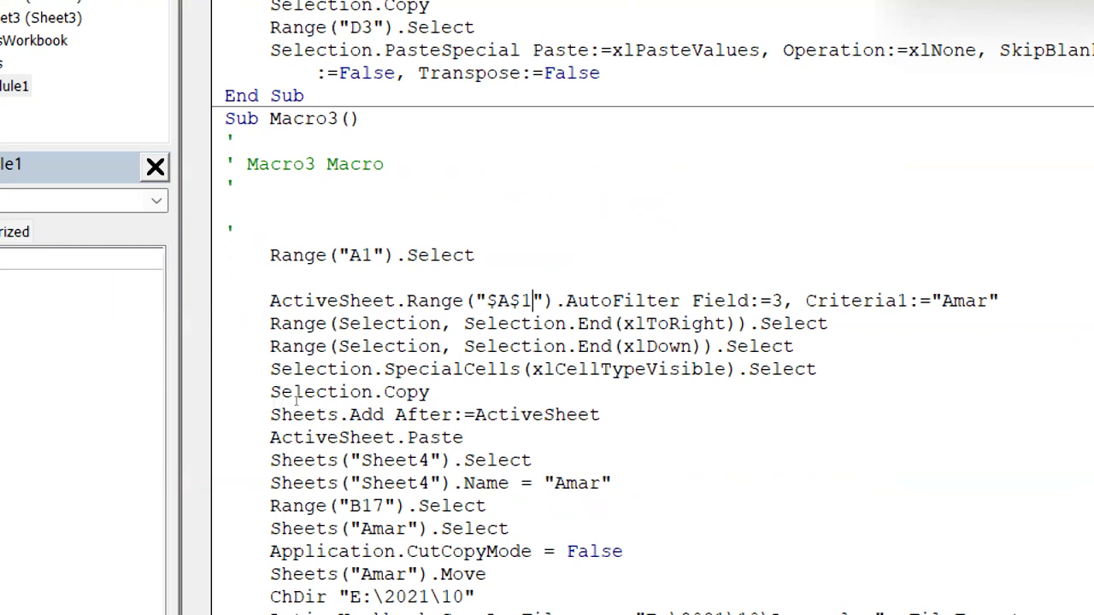
# - Delete the Sheets("Sheet4").Select line below ActiveSheet.Paste
pyautogui.click(305, 438)
pyautogui.hotkey('ctrl', 'Left')
pyautogui.hotkey('ctrl', 'shift', 'Right')
pyautogui.press('Delete')
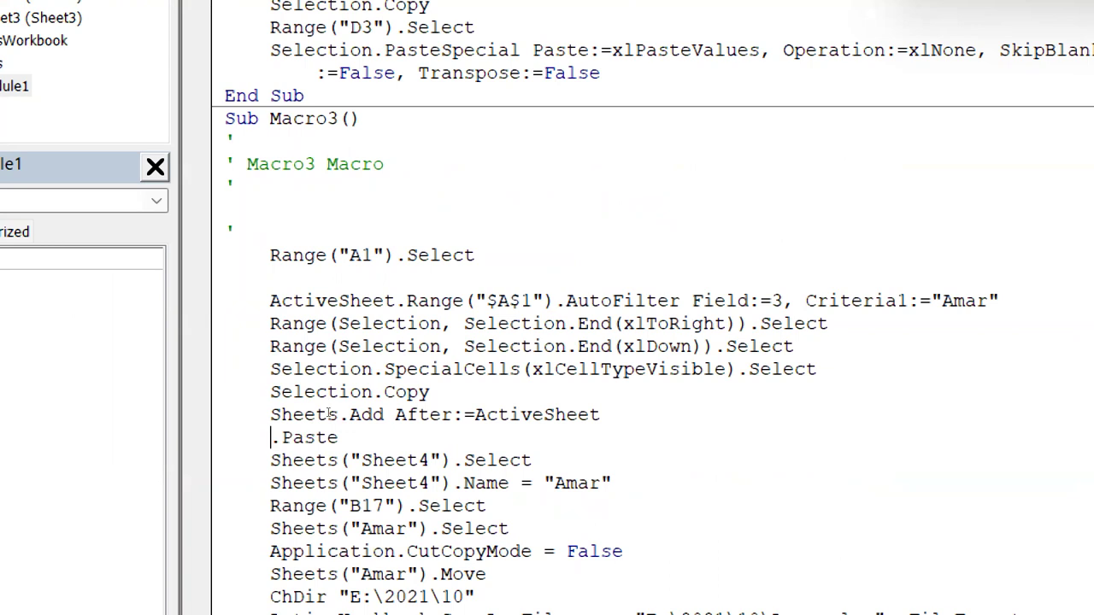
pyautogui.hotkey('ctrl', 'z')
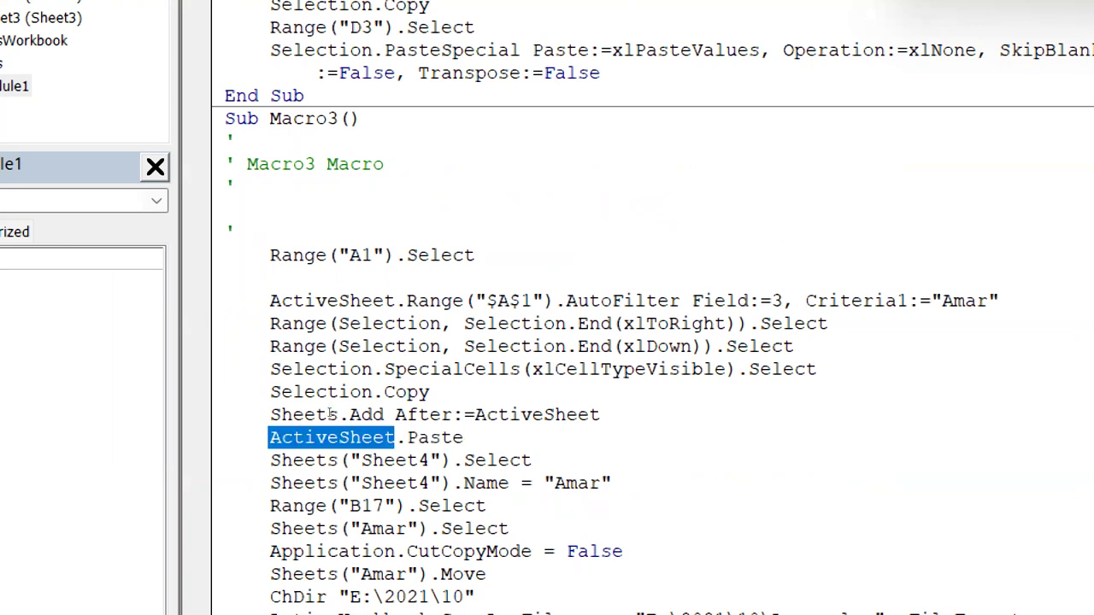
pyautogui.moveTo(531, 460); pyautogui.dragTo(270, 460)
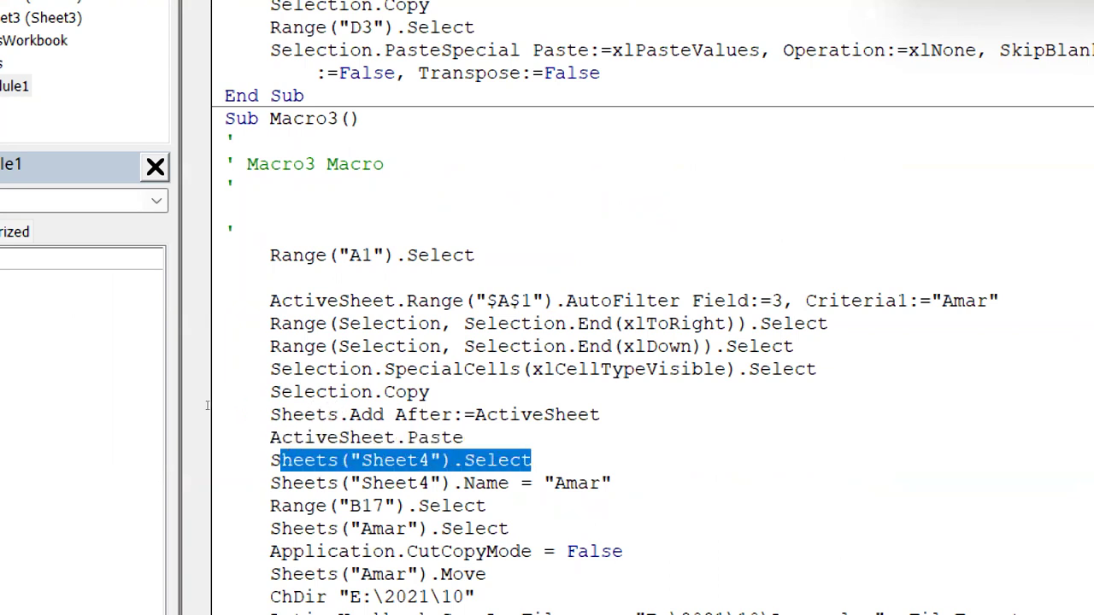
pyautogui.press('Delete')
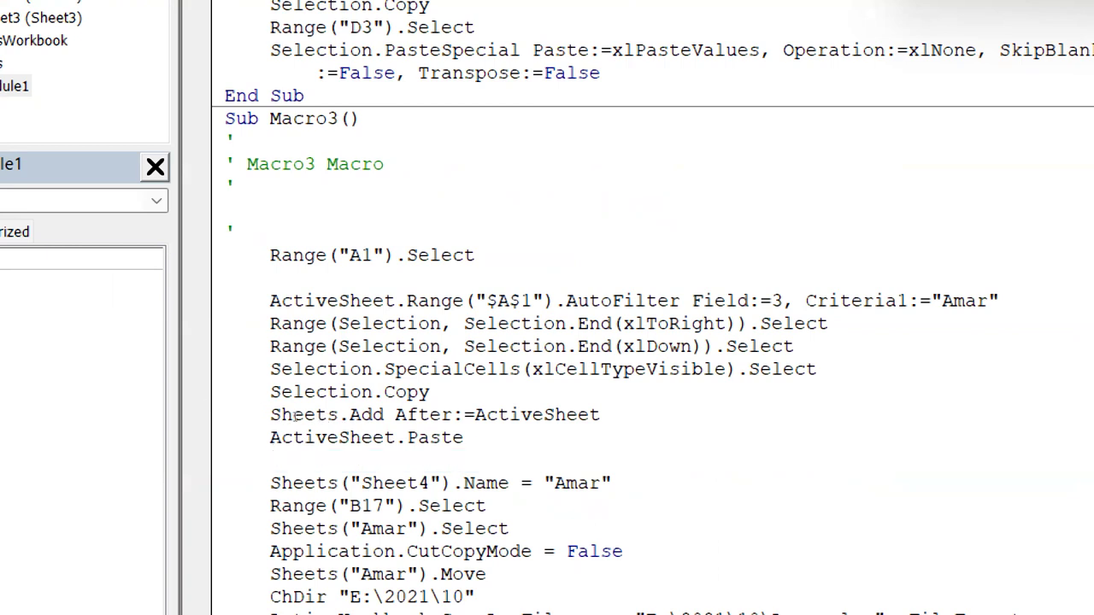
# - Replace Sheets("Sheet4") with ActiveSheet on the renaming line and delete the Sheets("Amar").Select line
pyautogui.moveTo(281, 419); pyautogui.dragTo(203, 421)
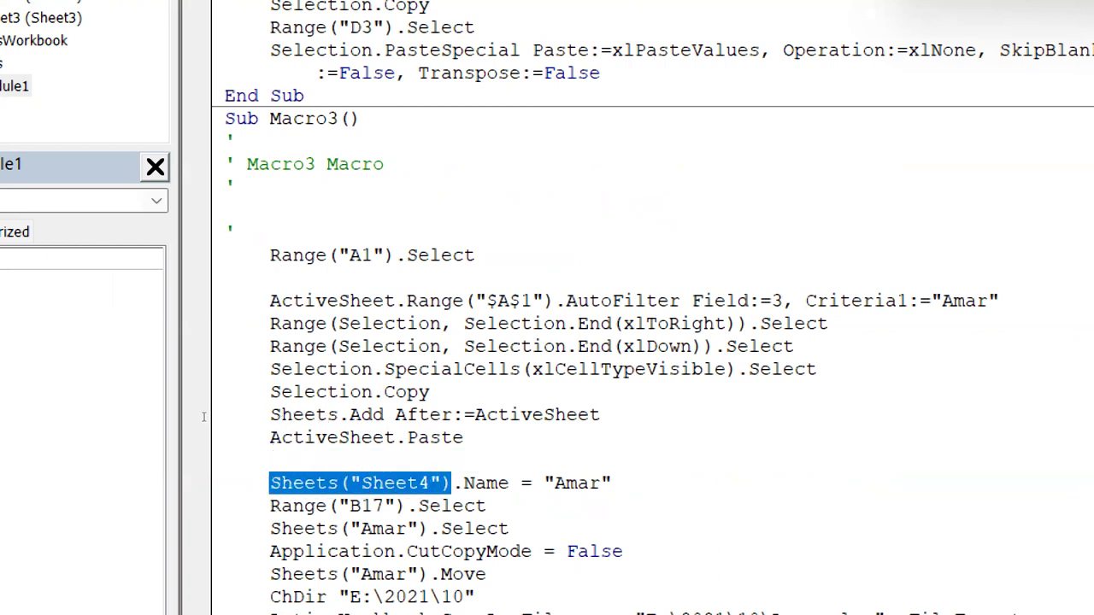
pyautogui.write('ActiveSheet')
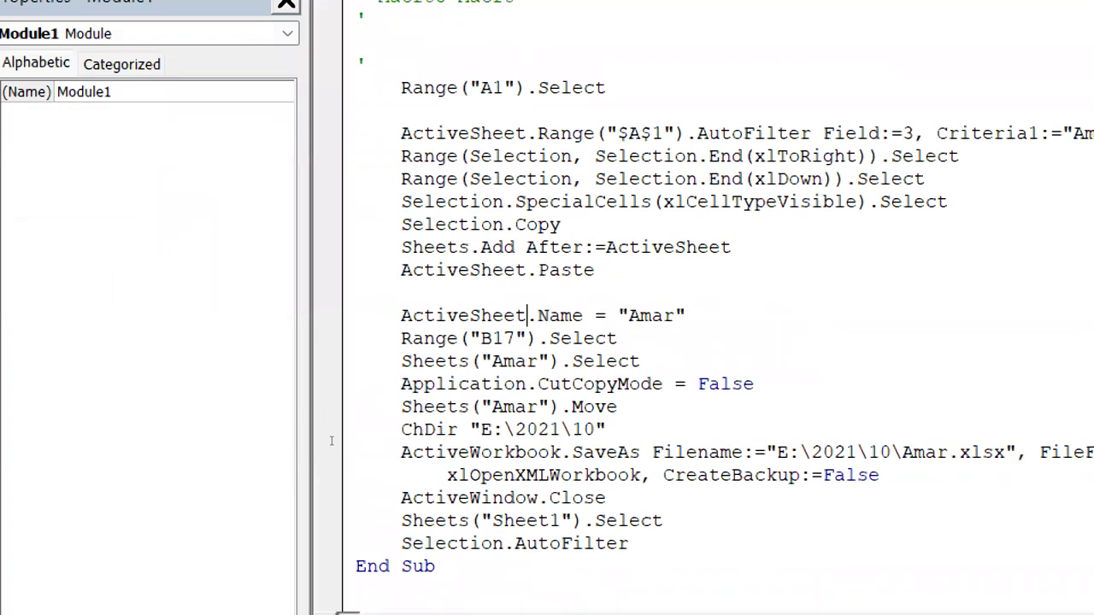
pyautogui.press('Right')
pyautogui.press('Right')
pyautogui.press('Right')
pyautogui.press('Down')
pyautogui.press('Down')
pyautogui.hotkey('shift', 'Left')
pyautogui.hotkey('shift', 'Left')
pyautogui.hotkey('shift', 'Left')
pyautogui.hotkey('shift', 'Left')
pyautogui.hotkey('shift', 'Left')
pyautogui.hotkey('shift', 'Left')
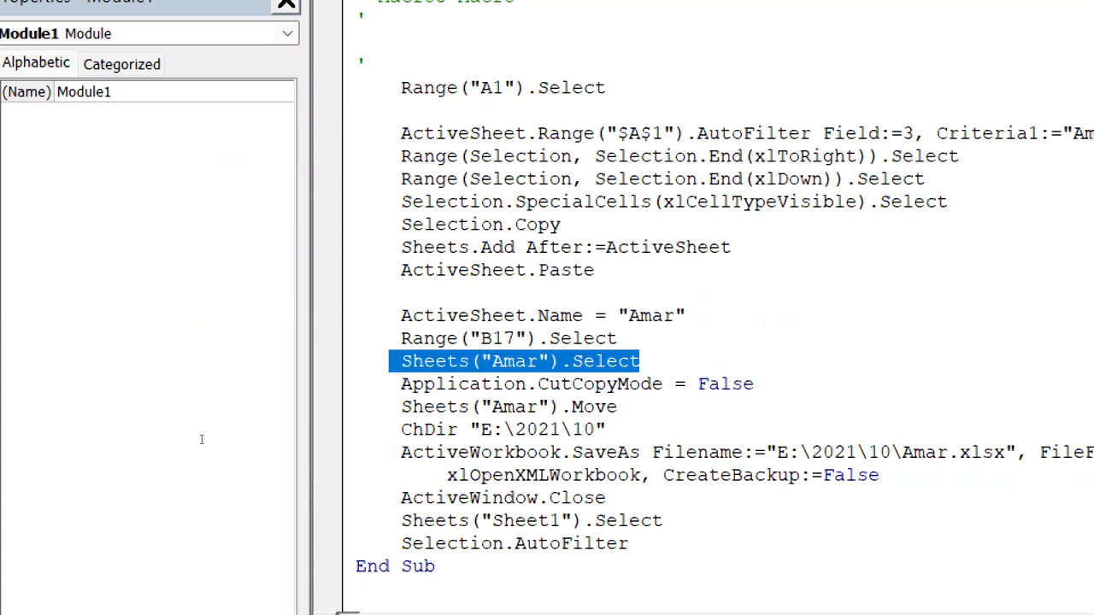
pyautogui.press('Delete')
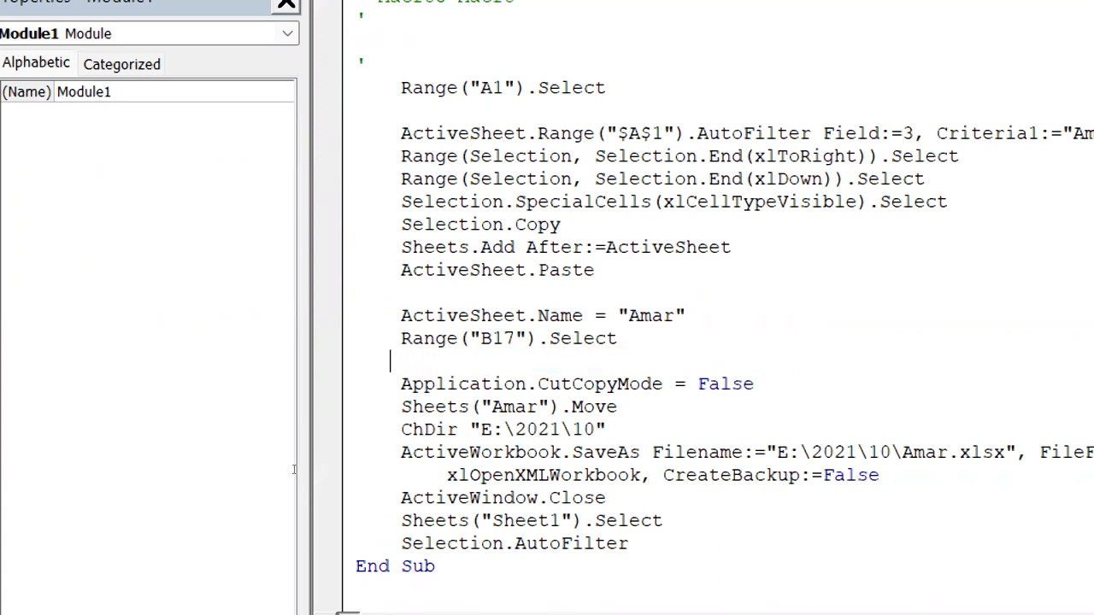
# - Use ActiveSheet as the sheet reference on the Move line and delete the ChDir line
pyautogui.press('Down')
pyautogui.press('Down')
pyautogui.press('End')
pyautogui.press('Left')
pyautogui.press('Left')
pyautogui.press('Left')
pyautogui.hotkey('shift', 'Left')
pyautogui.hotkey('shift', 'Left')
pyautogui.hotkey('shift', 'Left')
pyautogui.hotkey('shift', 'Left')
pyautogui.hotkey('shift', 'Left')
pyautogui.hotkey('shift', 'Left')
pyautogui.write('ActiveSheet')
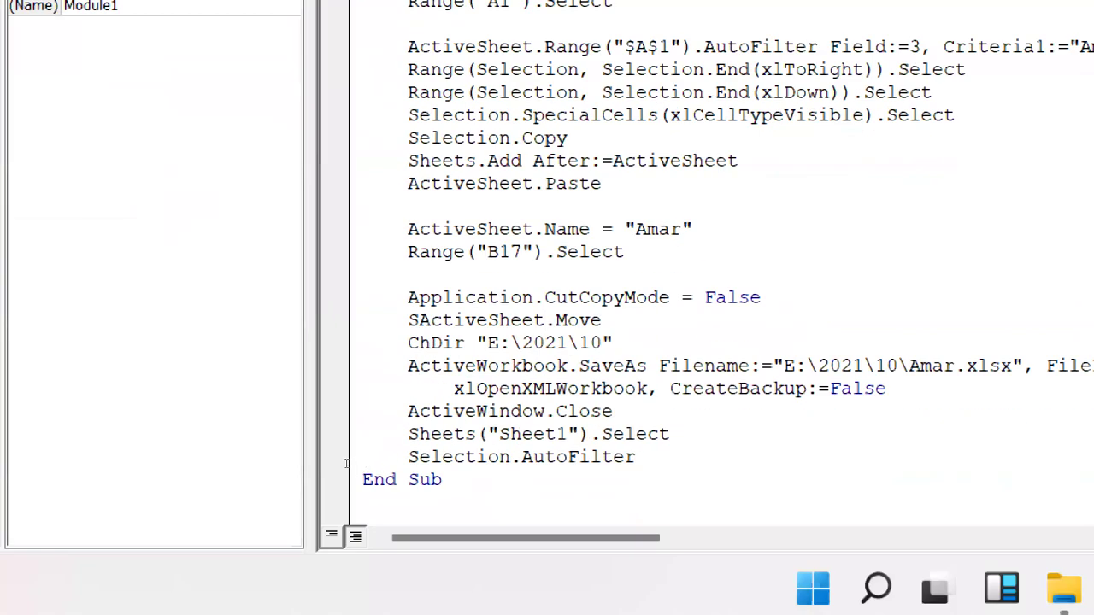
pyautogui.press('Down')
pyautogui.press('End')
pyautogui.hotkey('shift', 'Left')
pyautogui.hotkey('shift', 'Left')
pyautogui.hotkey('shift', 'Left')
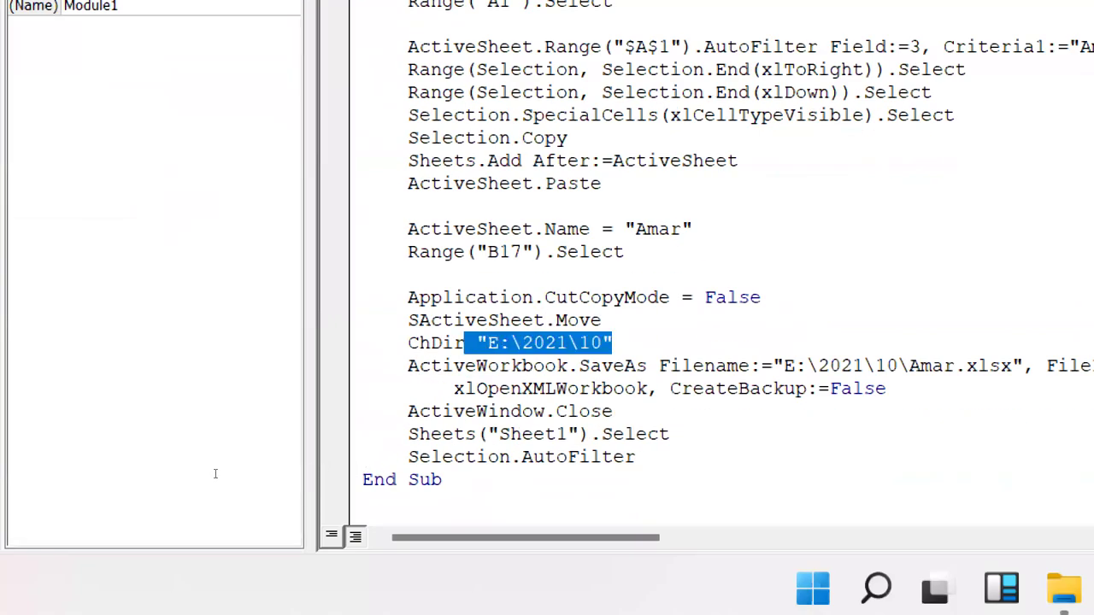
pyautogui.hotkey('shift', 'Left')
pyautogui.hotkey('shift', 'Left')
pyautogui.hotkey('shift', 'Left')
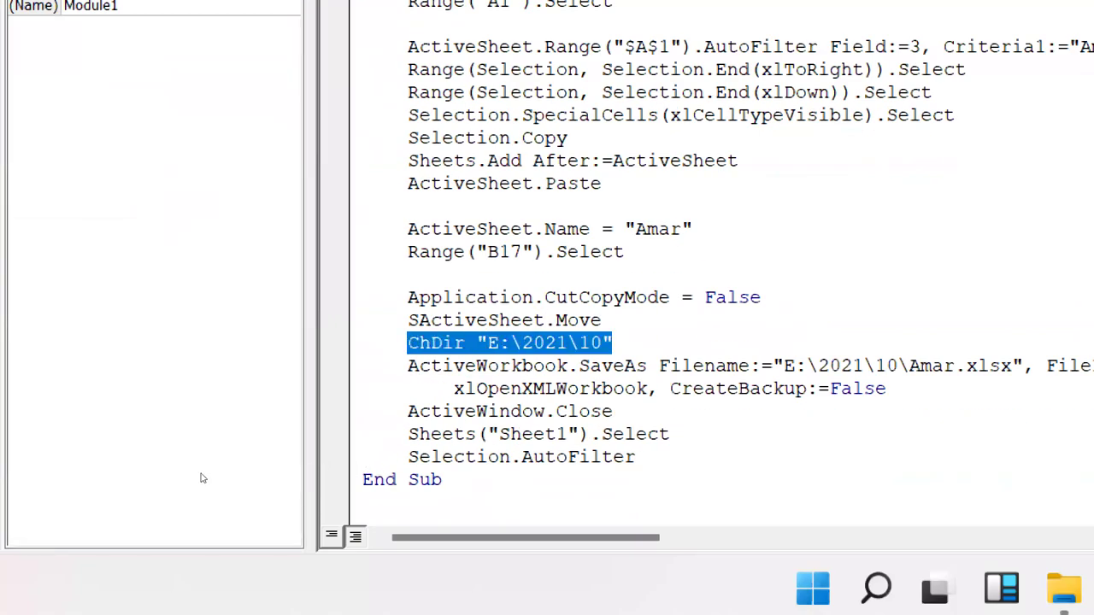
pyautogui.press('Delete')
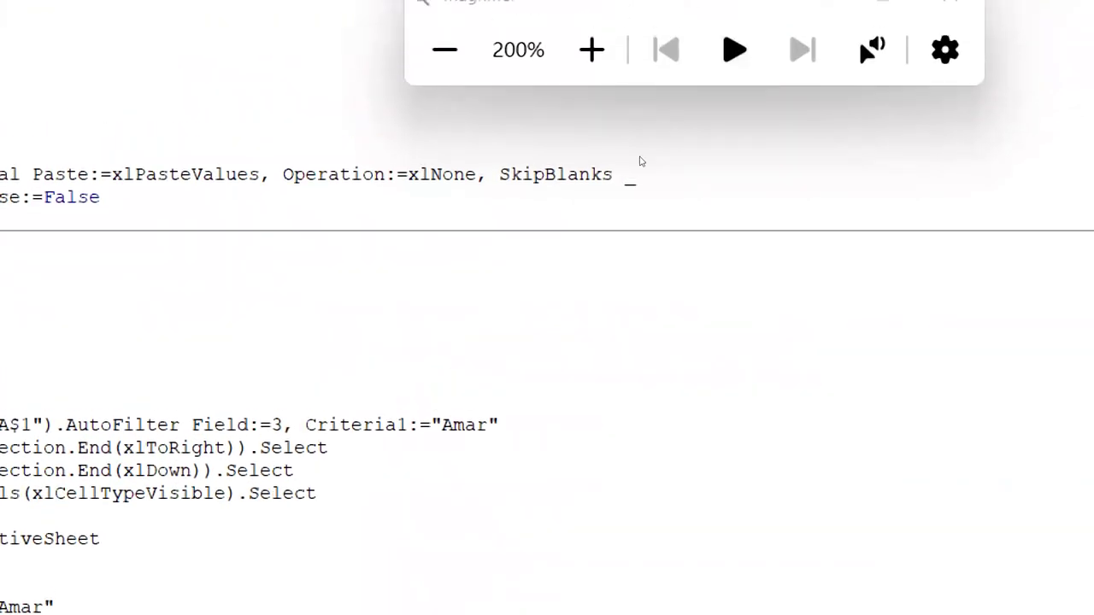
# - Return magnification to 100% and highlight the hard-coded Amar values in Macro3
pyautogui.press('super+minus')
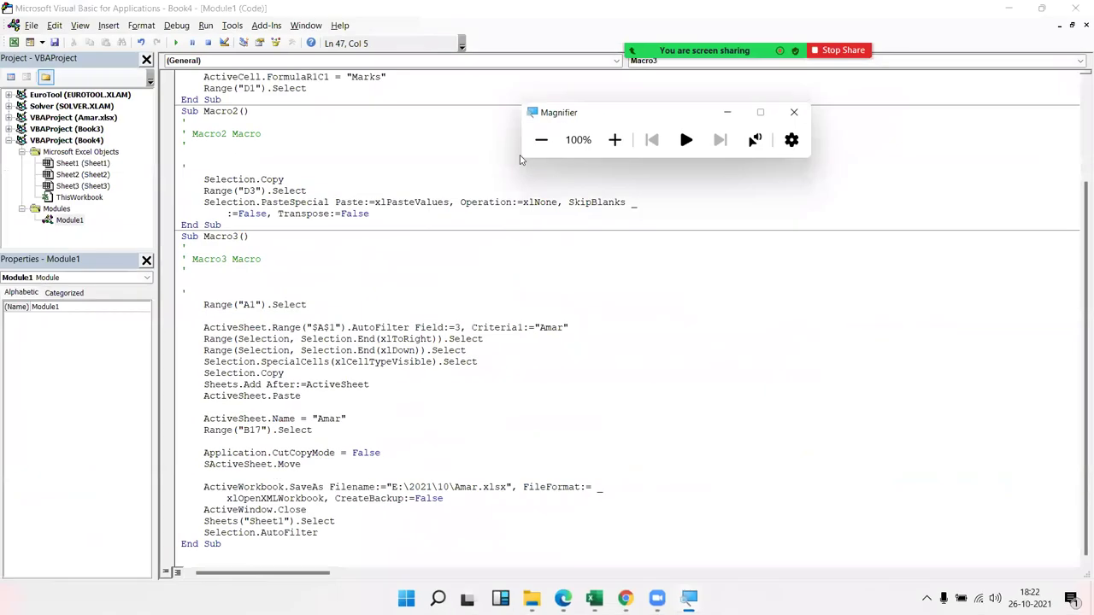
pyautogui.moveTo(252, 536); pyautogui.dragTo(187, 237)
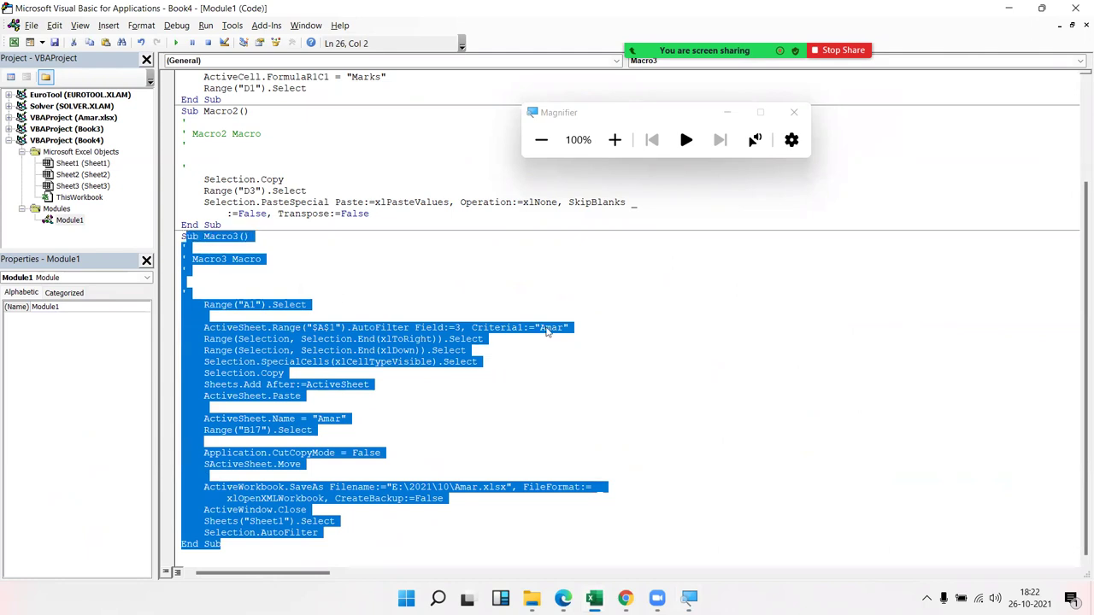
pyautogui.doubleClick(552, 327)
pyautogui.doubleClick(332, 419)
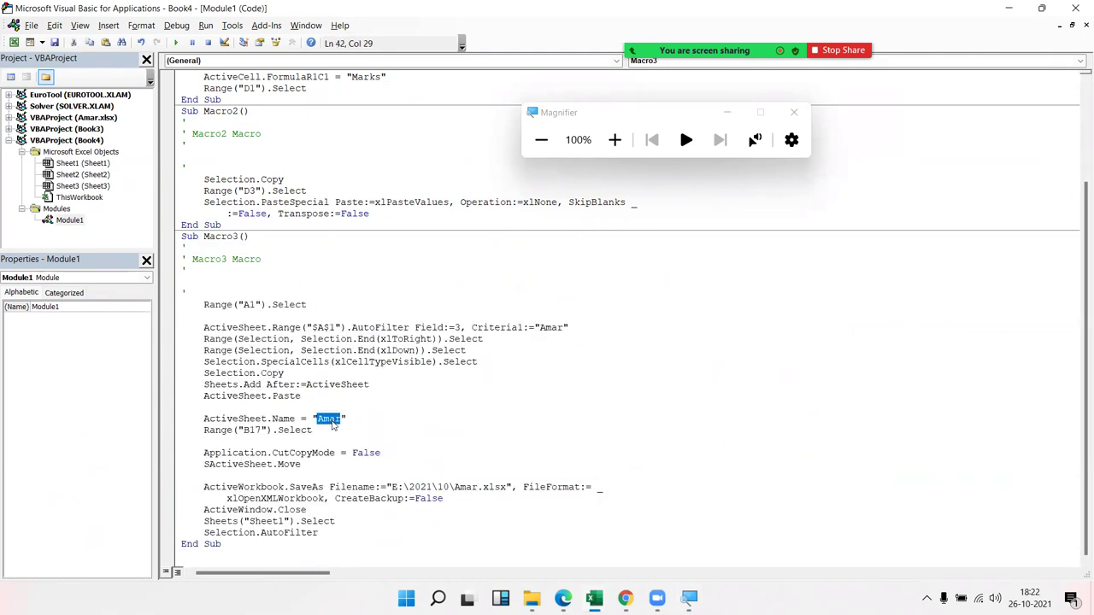
pyautogui.doubleClick(484, 501)
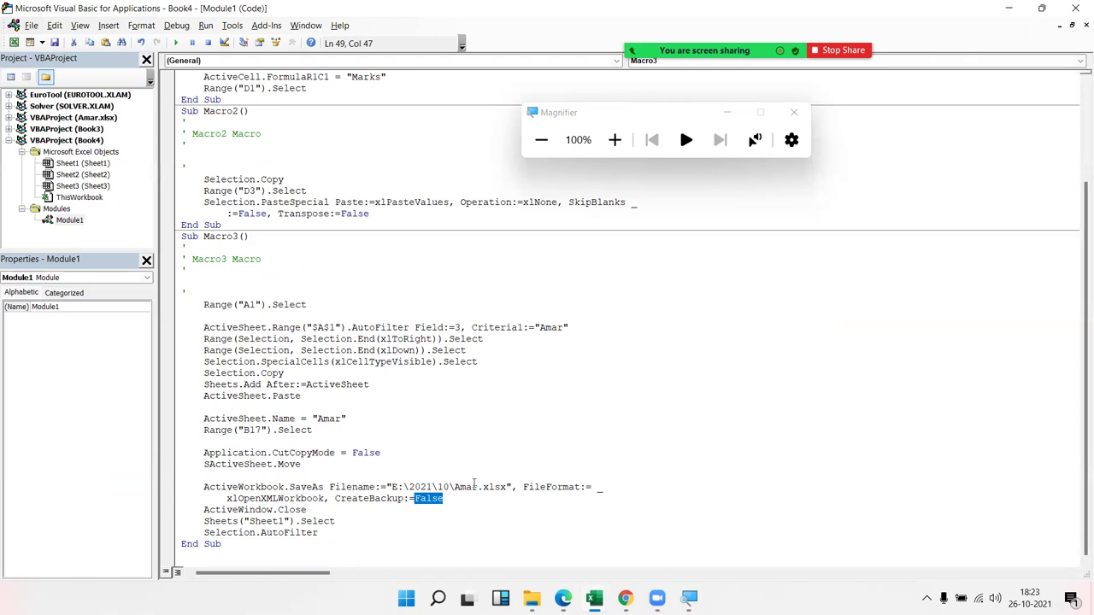
pyautogui.doubleClick(472, 488)
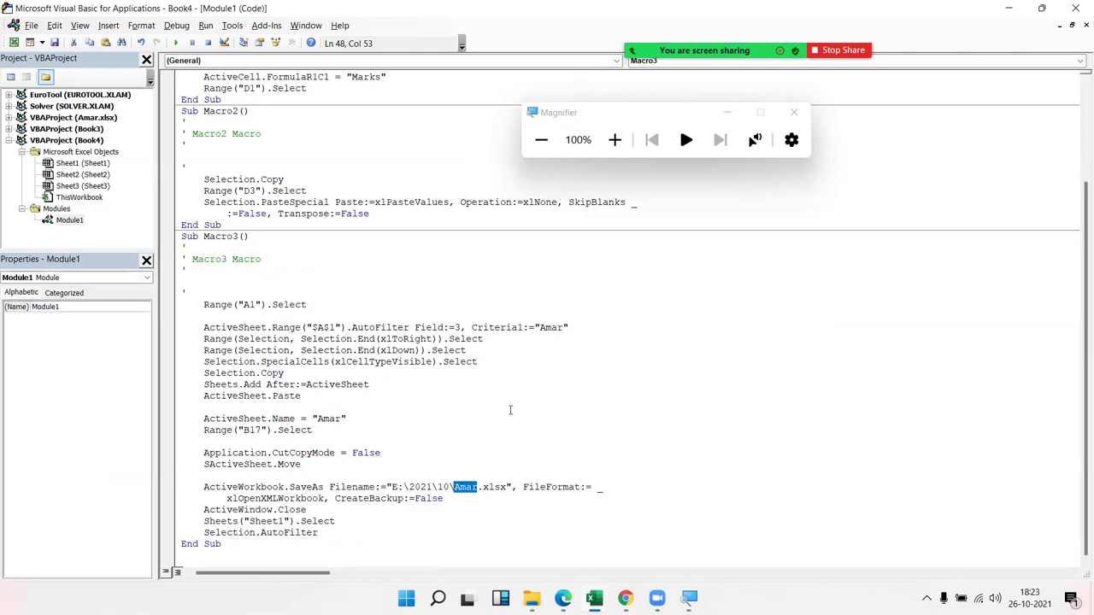
# - Remove the stray blank line and insert an empty line above Range("A1").Select
pyautogui.click(210, 306)
pyautogui.press('Delete')
pyautogui.press('Up')
pyautogui.press('Return')
pyautogui.press('Return')
pyautogui.press('Return')
# - Add the line p = InputBox("Enter Name") above Range("A1").Select
pyautogui.press('Up')
pyautogui.press('Up')
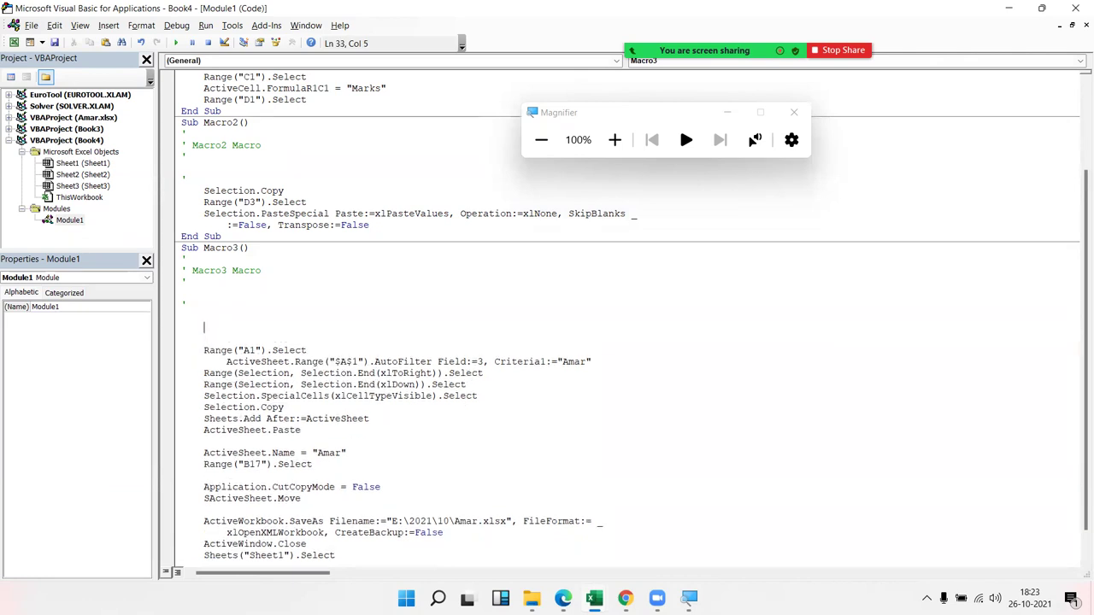
pyautogui.write('p=inputbox("')
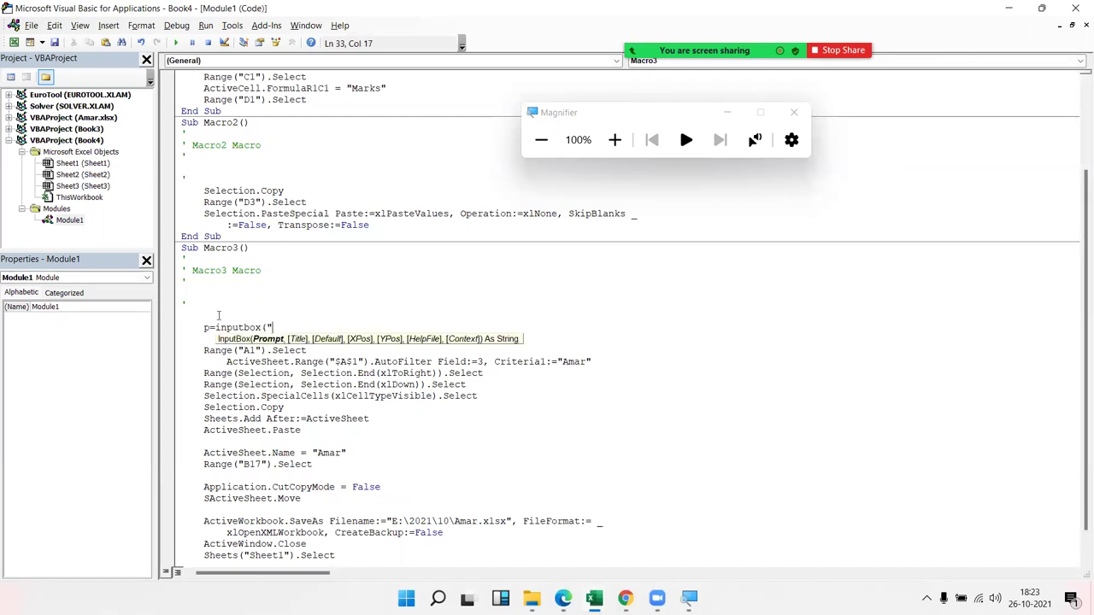
pyautogui.write('Ente ')
pyautogui.write('r')
pyautogui.write('Name')
pyautogui.press('BackSpace')
pyautogui.press('BackSpace')
pyautogui.write('me')
pyautogui.write('")')
# - Replace the Amar filter criterion with p and select Amar in the ActiveSheet.Name line
pyautogui.click(263, 418)
pyautogui.click(467, 374)
pyautogui.moveTo(556, 361); pyautogui.dragTo(591, 362)
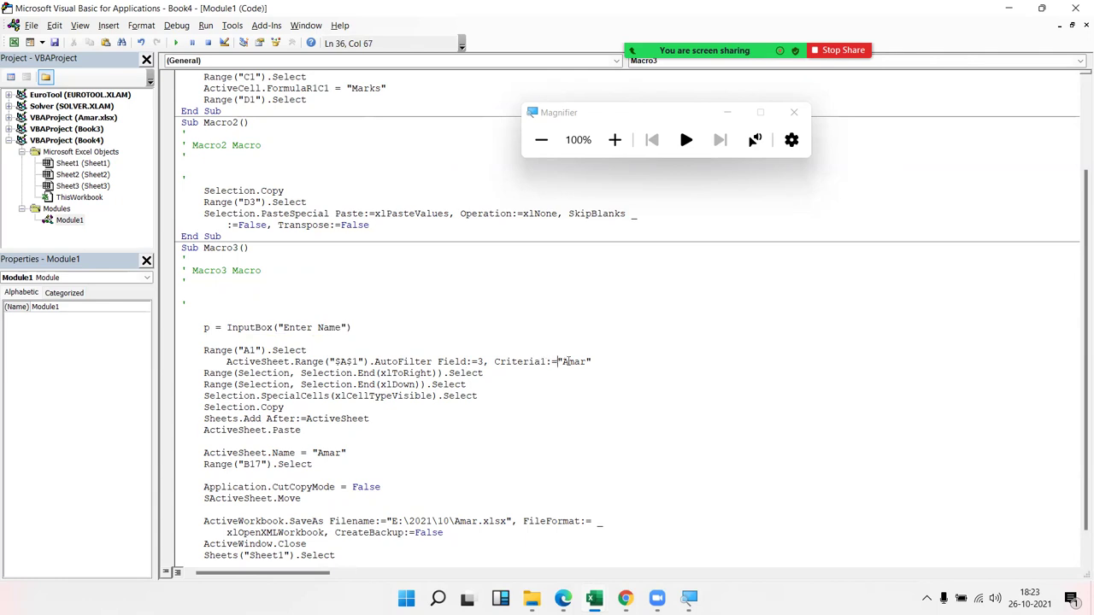
pyautogui.write('p')
pyautogui.click(304, 430)
pyautogui.click(344, 453)
pyautogui.moveTo(346, 453); pyautogui.dragTo(312, 453)
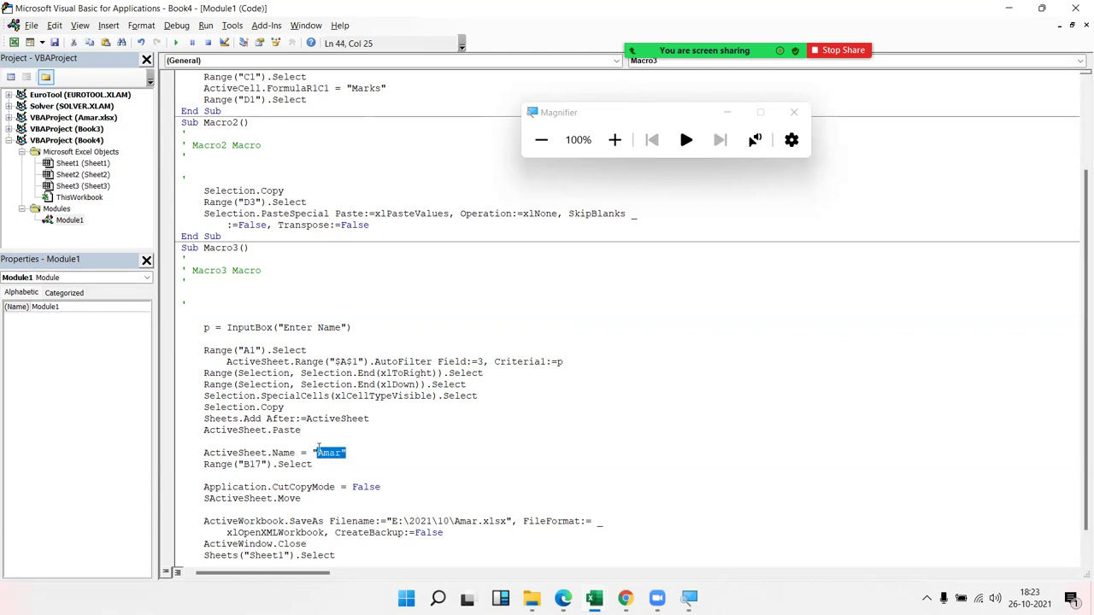
# - Name the sheet p and make SaveAs use "E:\2021\10\" & p & ".xlsx"
pyautogui.write('p')
pyautogui.scroll(-1, 337, 453)
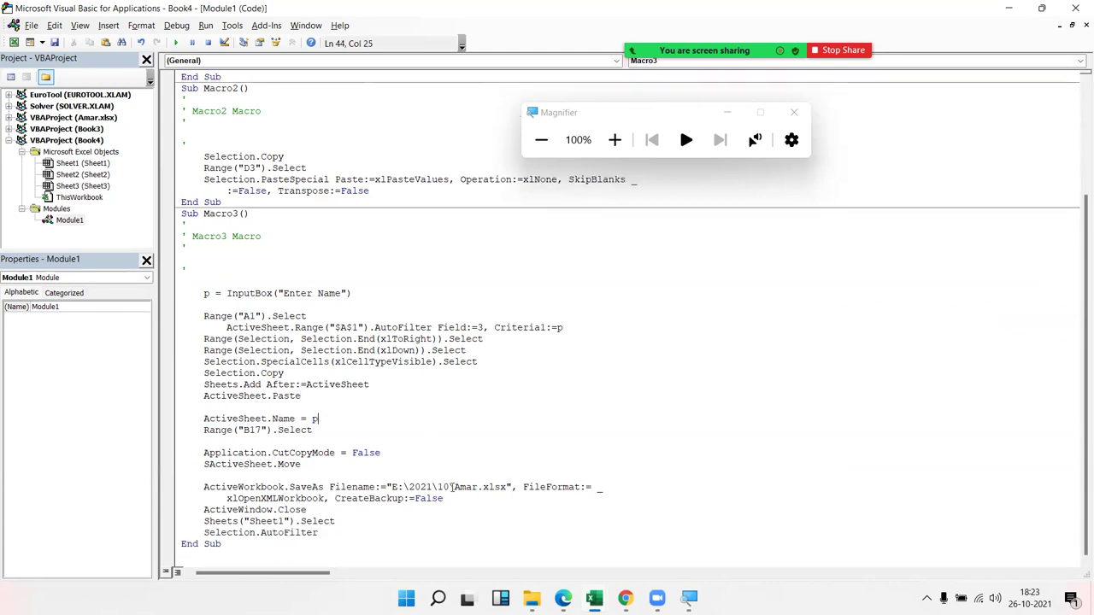
pyautogui.click(454, 486)
pyautogui.write('" &')
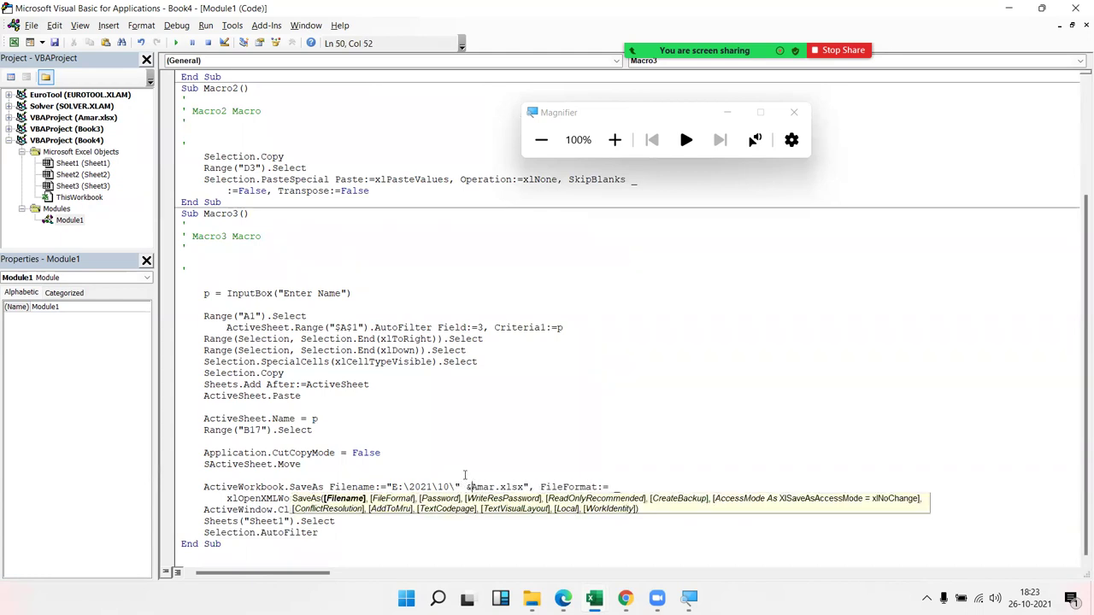
pyautogui.press('Delete')
pyautogui.press('Delete')
pyautogui.press('Delete')
pyautogui.press('Delete')
pyautogui.write('p & ')
pyautogui.write('"')
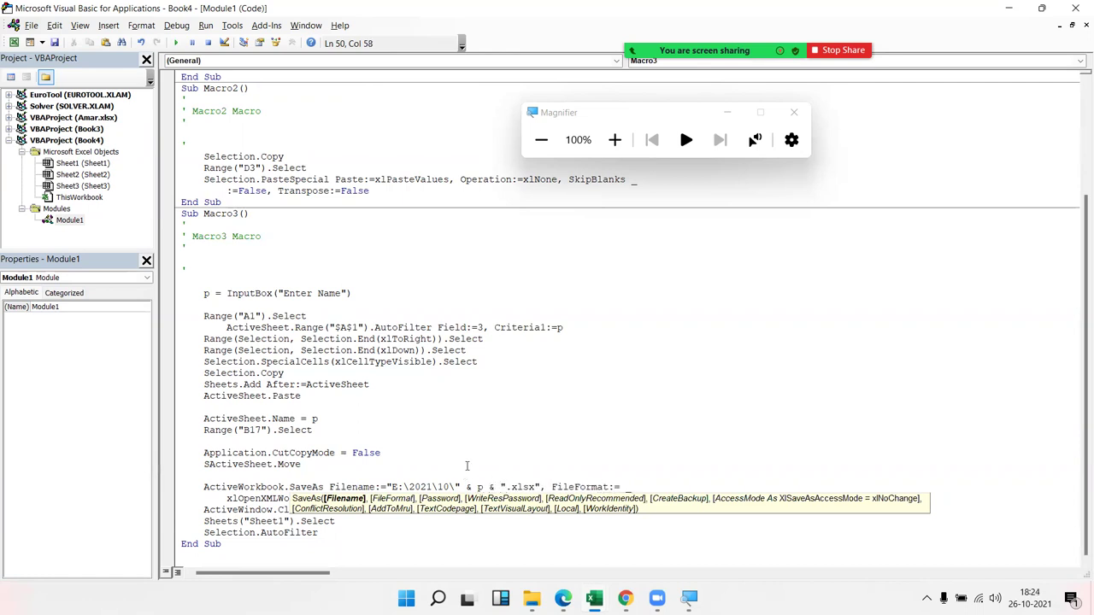
pyautogui.click(472, 452)
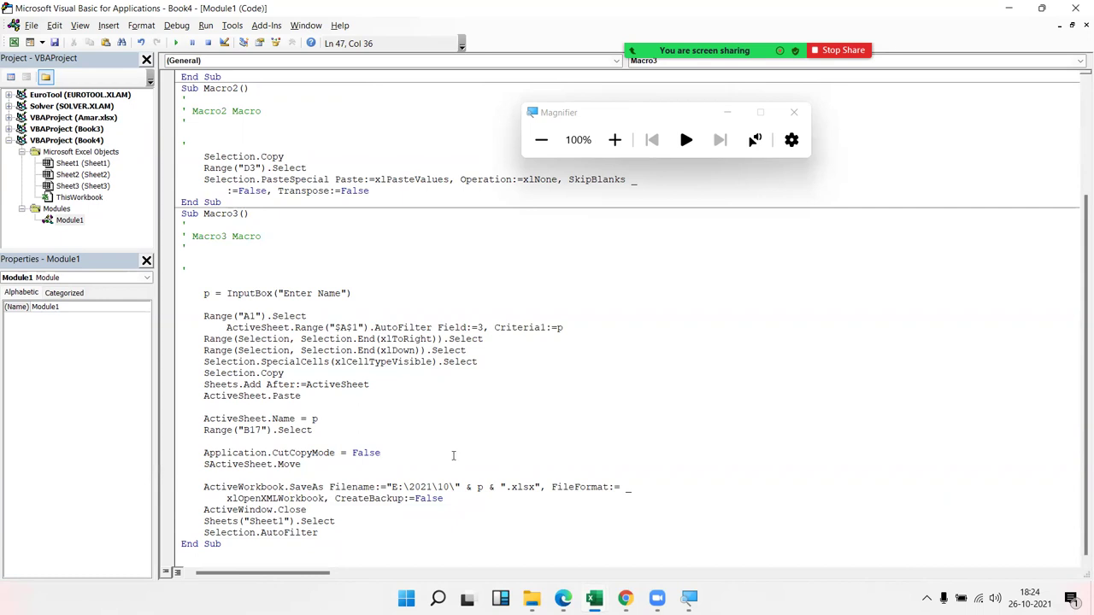
# - Highlight the variable p in the InputBox and SaveAs lines, then close Magnifier
pyautogui.doubleClick(206, 293)
pyautogui.click(457, 487)
pyautogui.doubleClick(479, 486)
pyautogui.hotkey('alt', 'Tab')
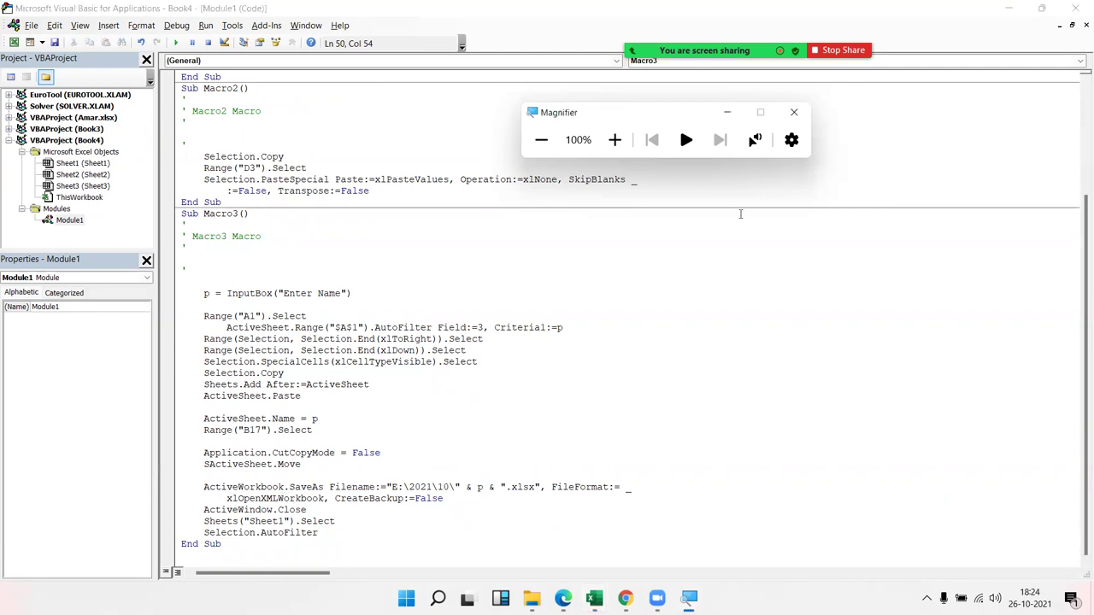
pyautogui.click(793, 112)
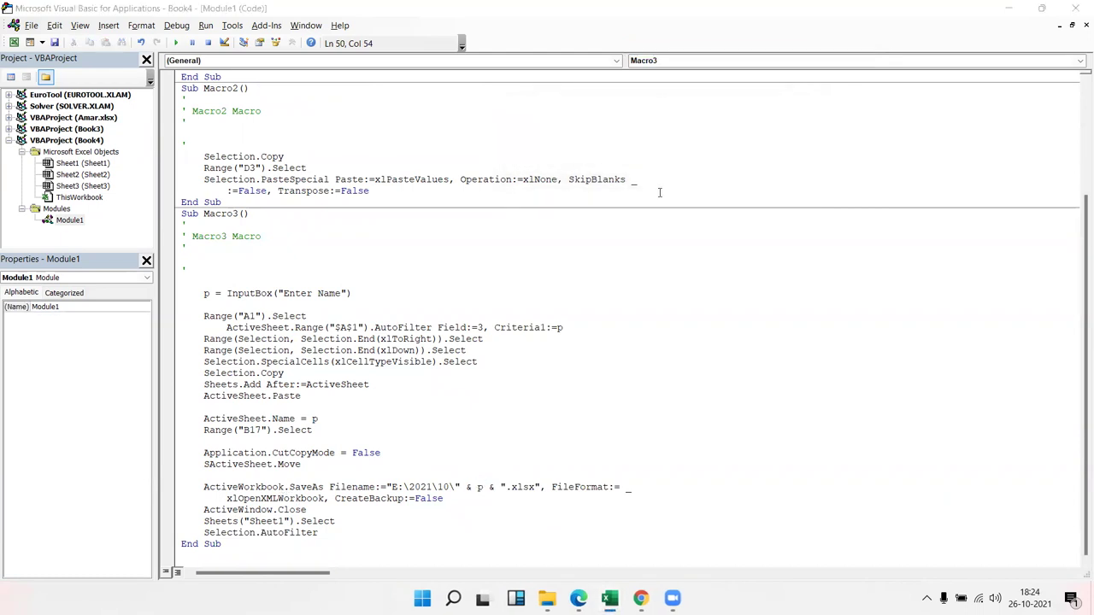
# - Switch to the Book4 workbook in Excel and select cells E9:E10
pyautogui.hotkey('alt', 'Tab')
pyautogui.hotkey('alt', 'Tab')
pyautogui.press('Tab')
pyautogui.press('Tab')
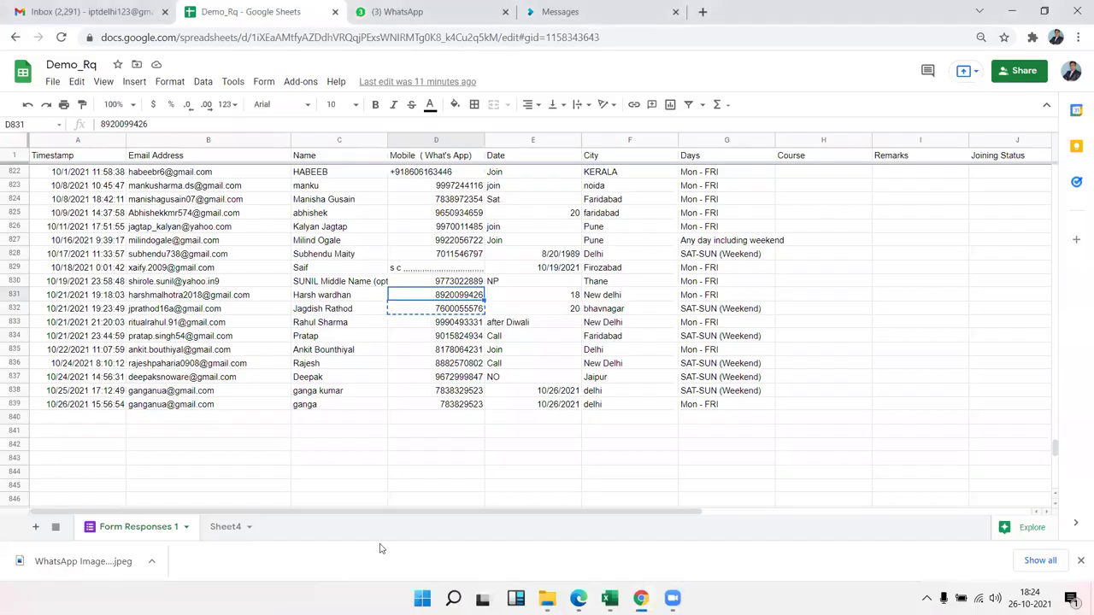
pyautogui.moveTo(609, 595)
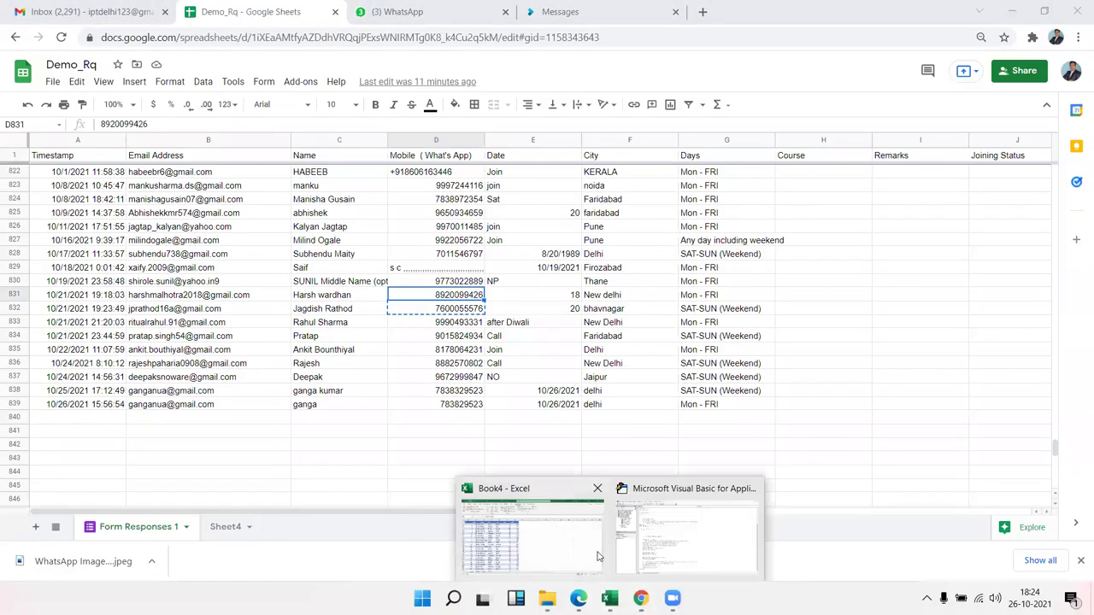
pyautogui.click(580, 554)
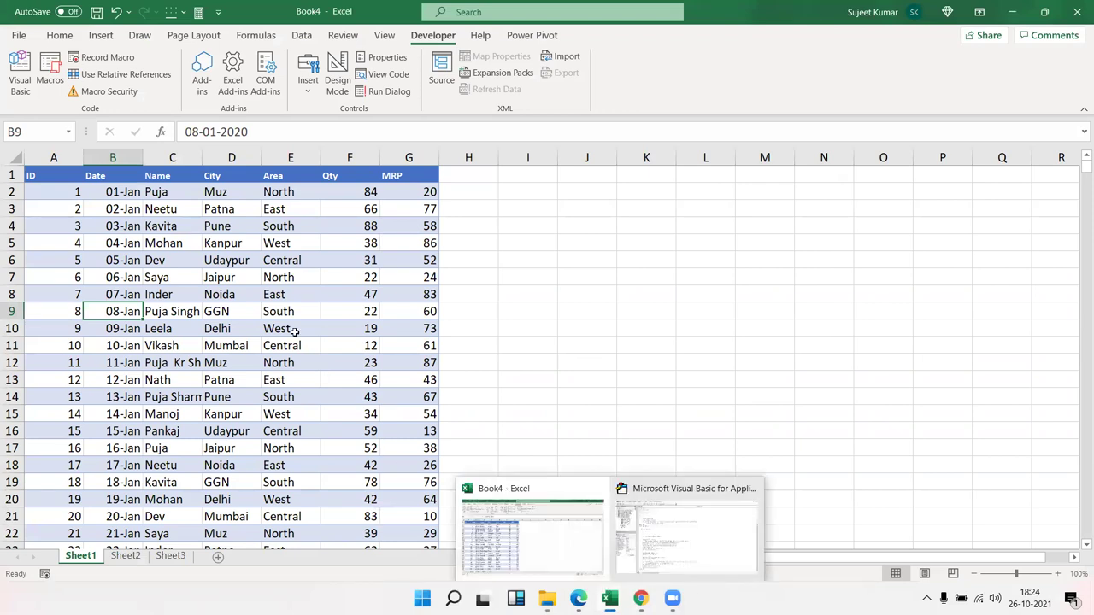
pyautogui.moveTo(290, 311); pyautogui.dragTo(291, 328)
# - Run Macro3 and enter the name Dev in its input box
pyautogui.click(50, 76)
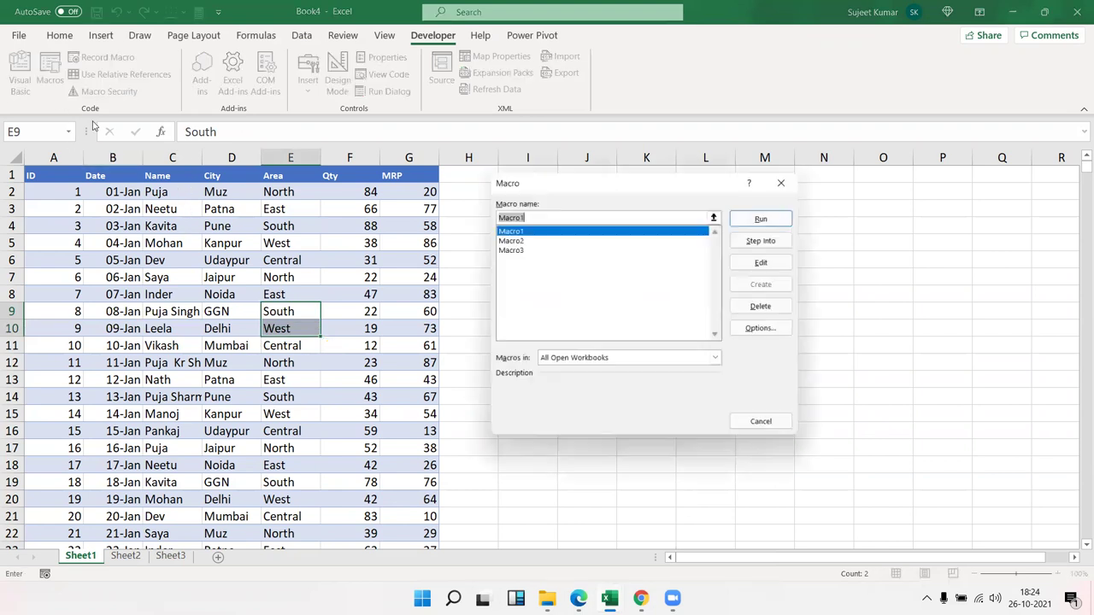
pyautogui.click(545, 250)
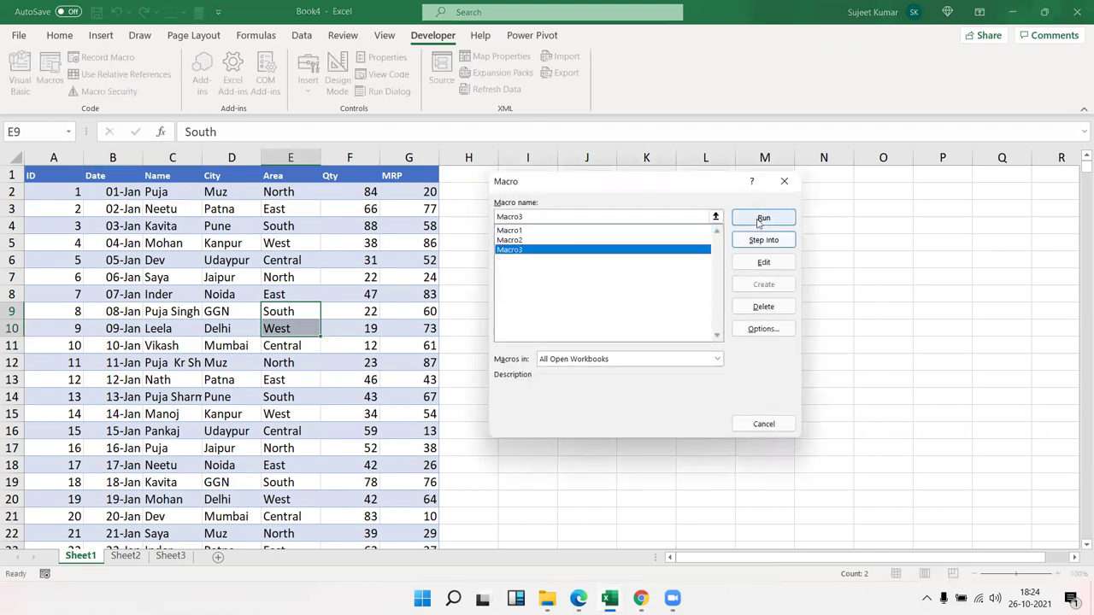
pyautogui.click(763, 218)
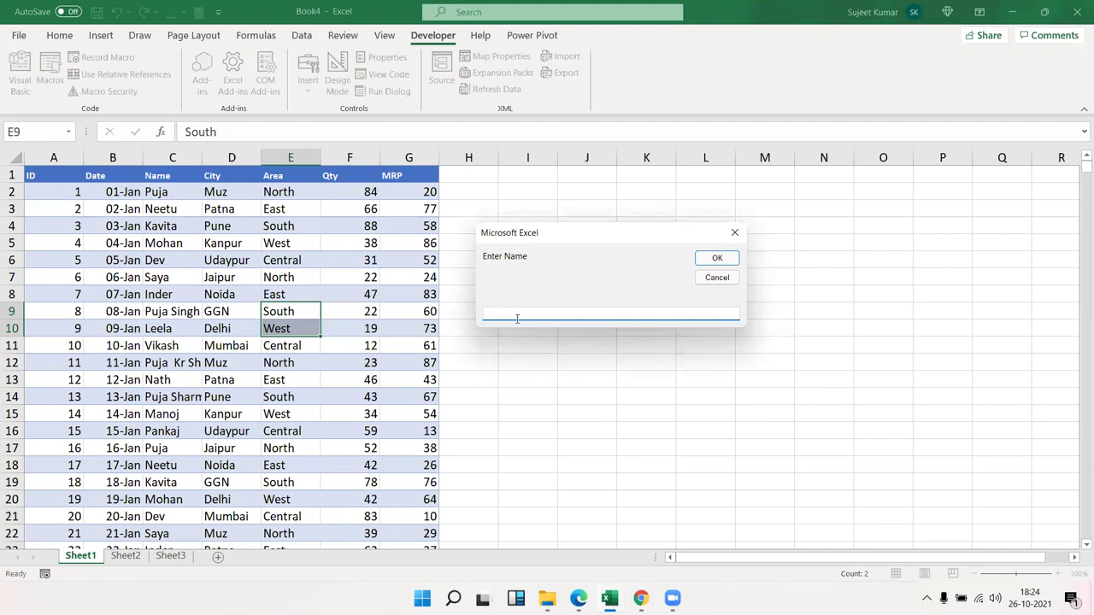
pyautogui.write('Dev')
pyautogui.click(722, 262)
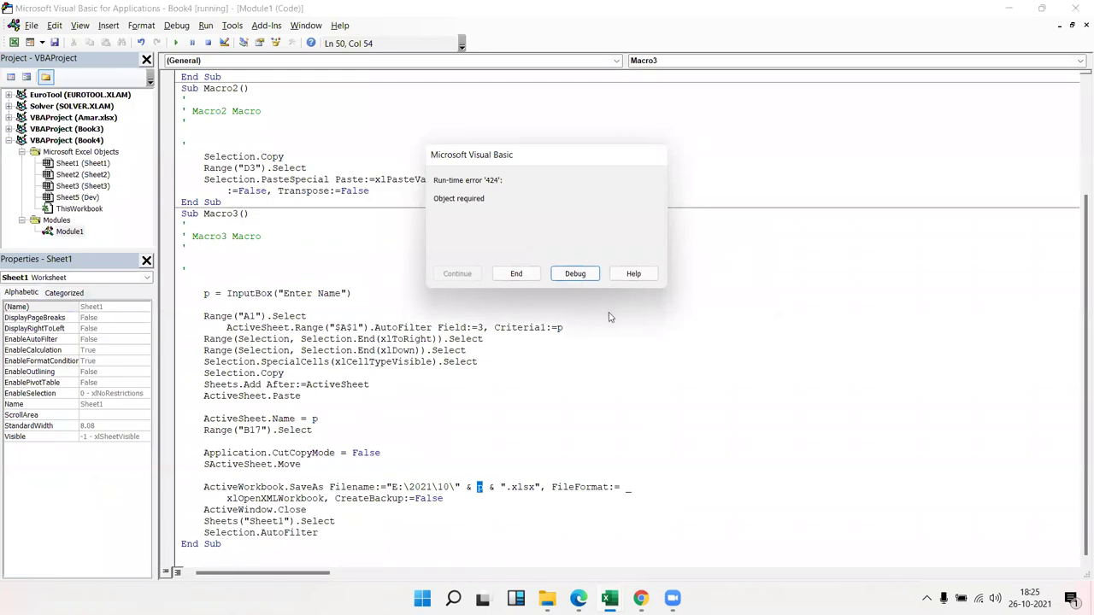
# - Debug the error, remove the stray S from SActiveSheet.Move, and resume Macro3
pyautogui.click(574, 273)
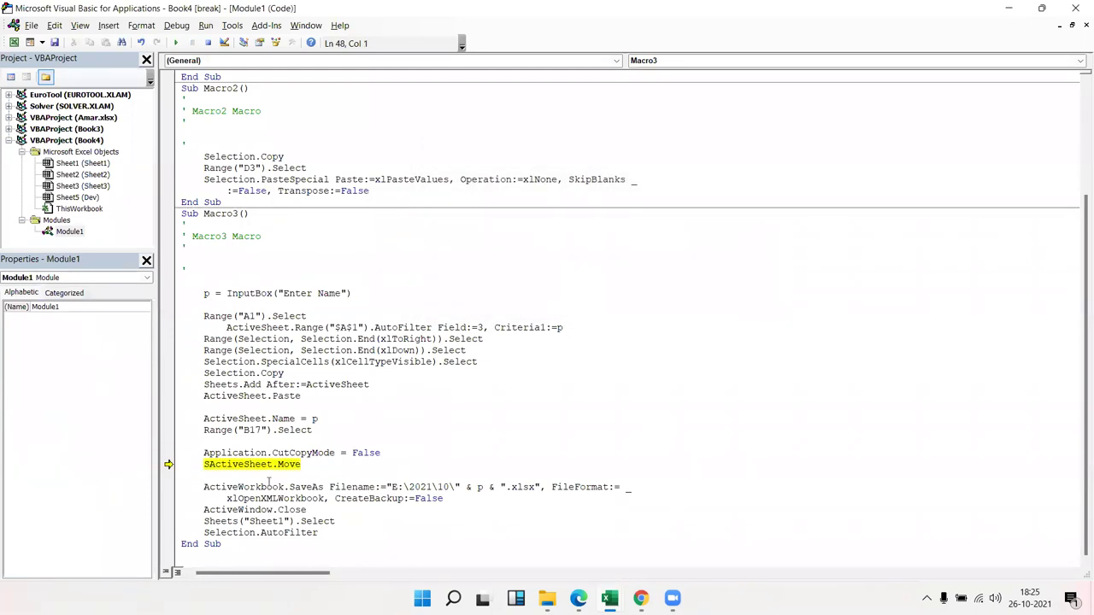
pyautogui.click(203, 466)
pyautogui.press('Delete')
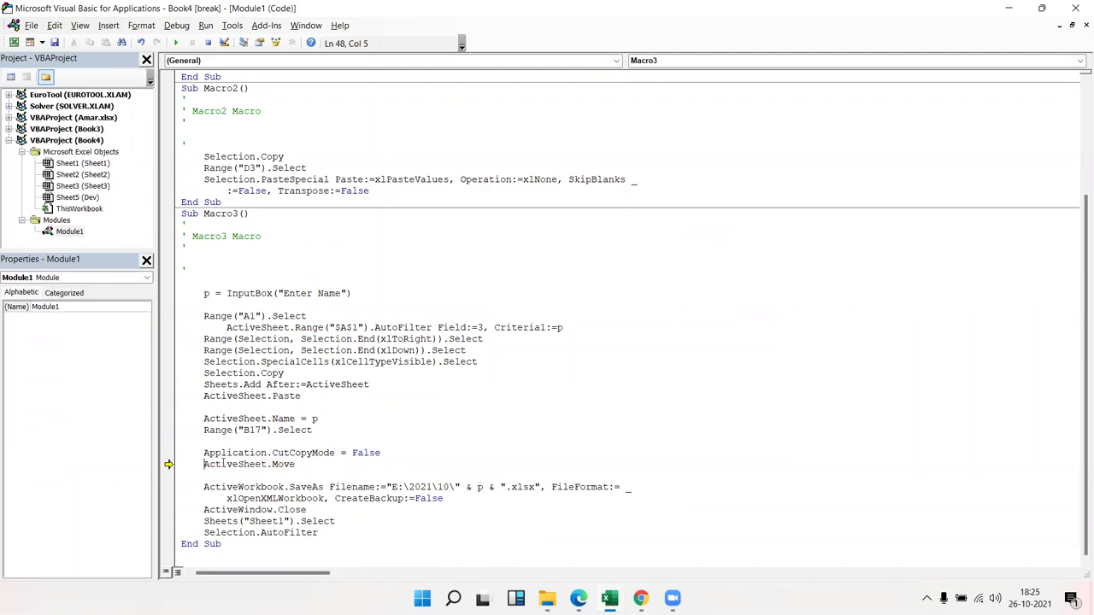
pyautogui.click(237, 487)
pyautogui.click(176, 43)
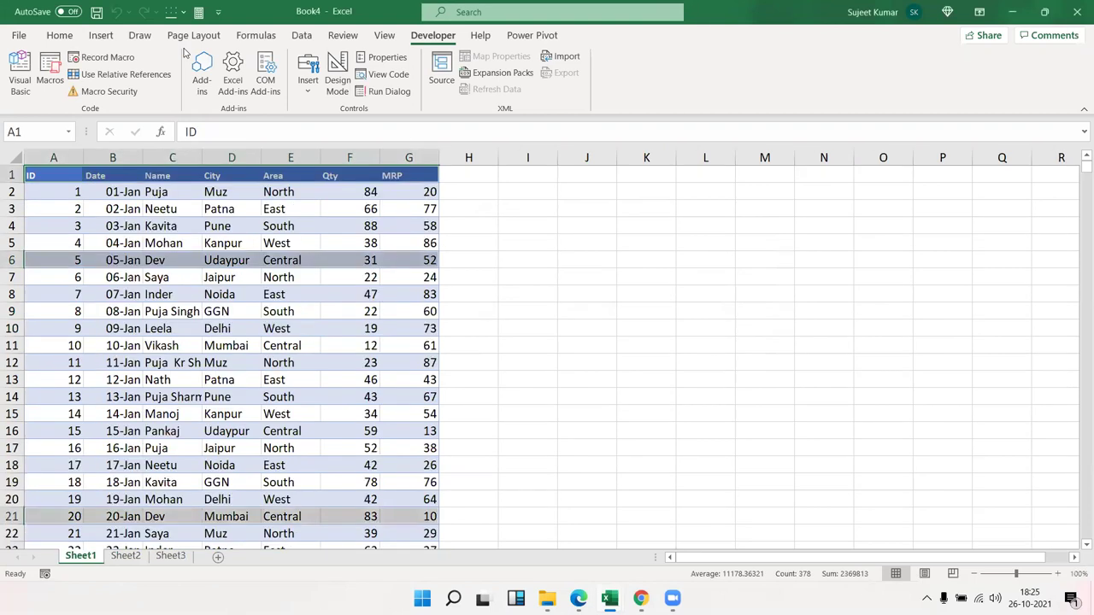
pyautogui.click(231, 292)
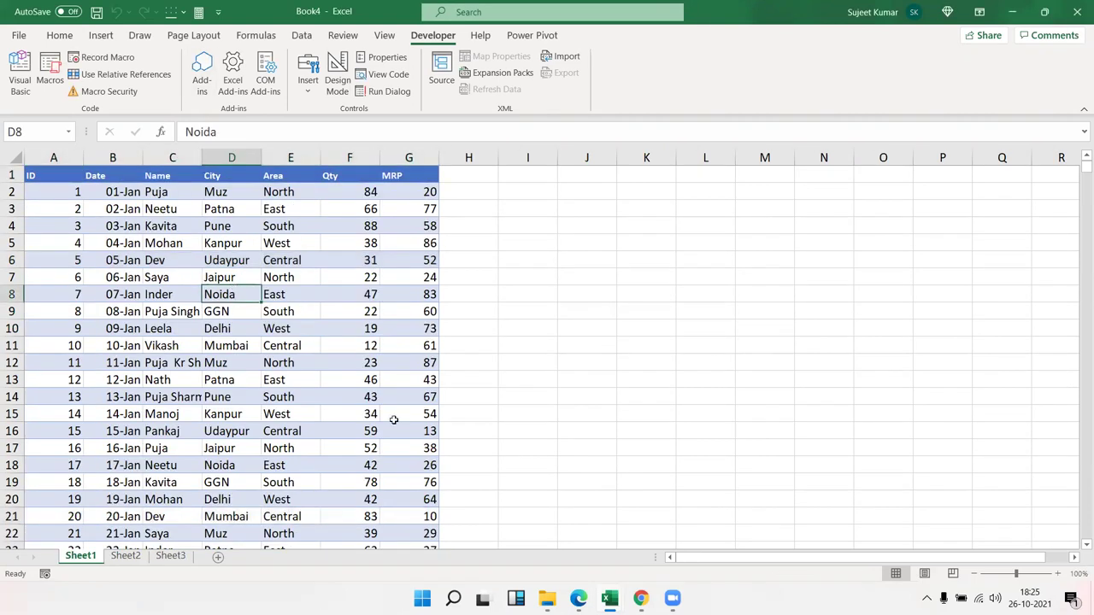
# - Browse to E:\2021\10 in File Explorer and confirm the new Dev workbook exists
pyautogui.moveTo(544, 595)
pyautogui.click(525, 578)
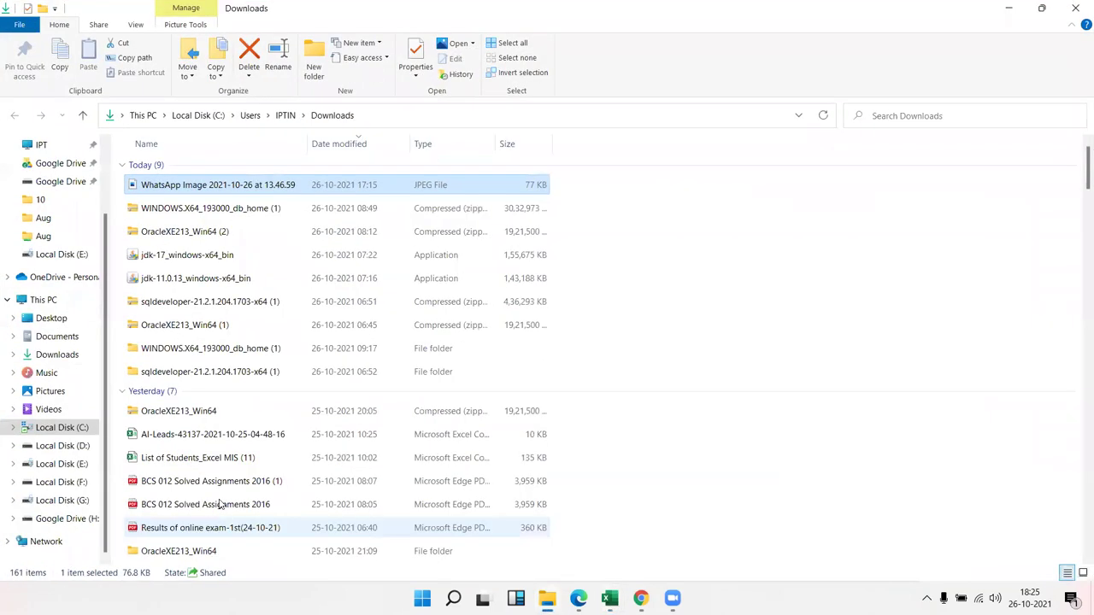
pyautogui.click(74, 465)
pyautogui.doubleClick(176, 169)
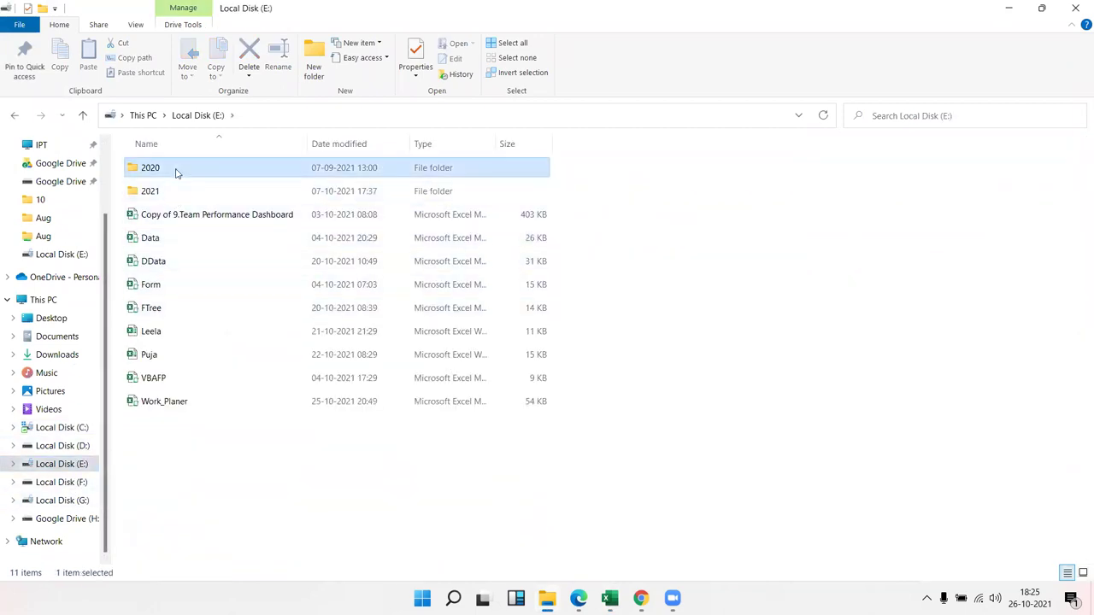
pyautogui.click(13, 115)
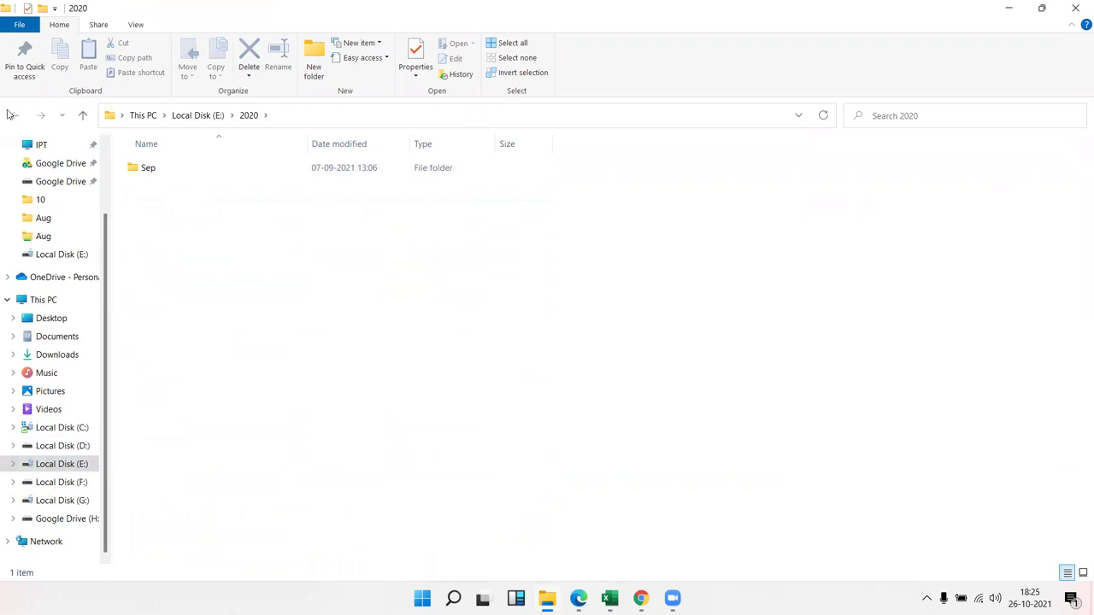
pyautogui.doubleClick(142, 191)
pyautogui.doubleClick(149, 191)
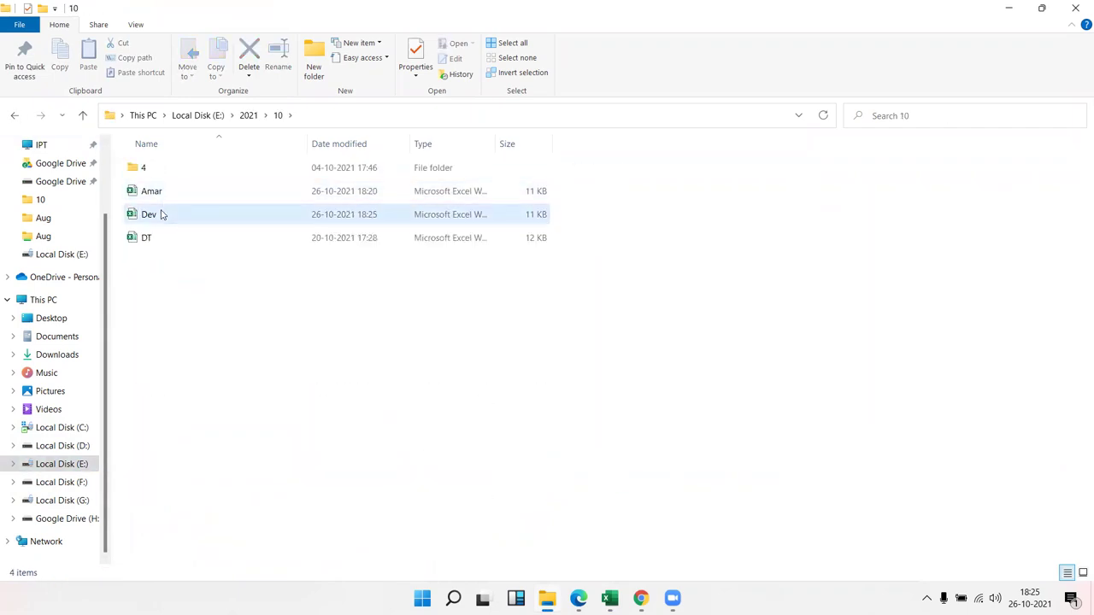
pyautogui.click(161, 215)
# - Bring the VBA editor with Macro3's code back to the front
pyautogui.moveTo(547, 598)
pyautogui.moveTo(609, 598)
pyautogui.click(672, 555)
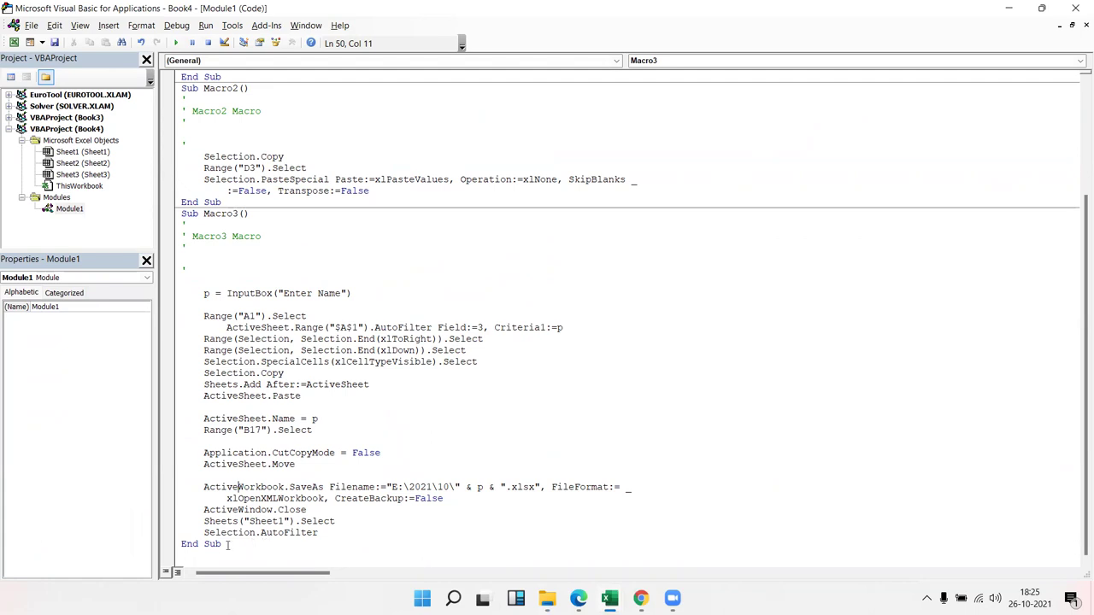
# - Delete the blank lines around ActiveSheet.Name and ActiveSheet.Move in Macro3's code
pyautogui.click(217, 475)
pyautogui.press('Delete')
pyautogui.click(213, 453)
pyautogui.press('Delete')
pyautogui.click(215, 432)
pyautogui.press('Delete')
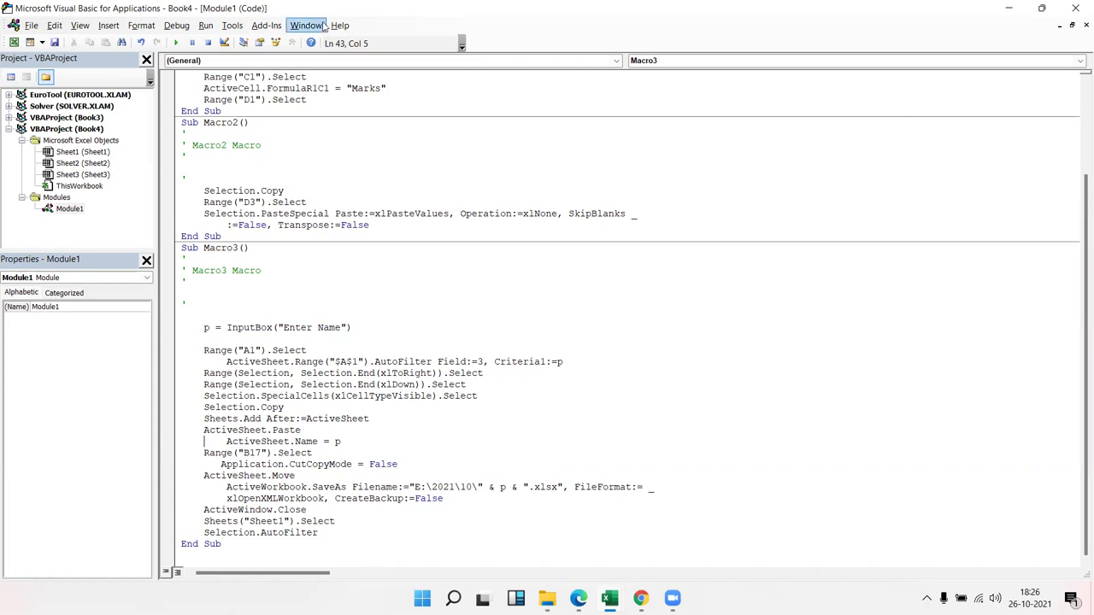
# - Return to Book4, select empty cell N2, and minimize Excel to the desktop
pyautogui.hotkey('alt', 'F11')
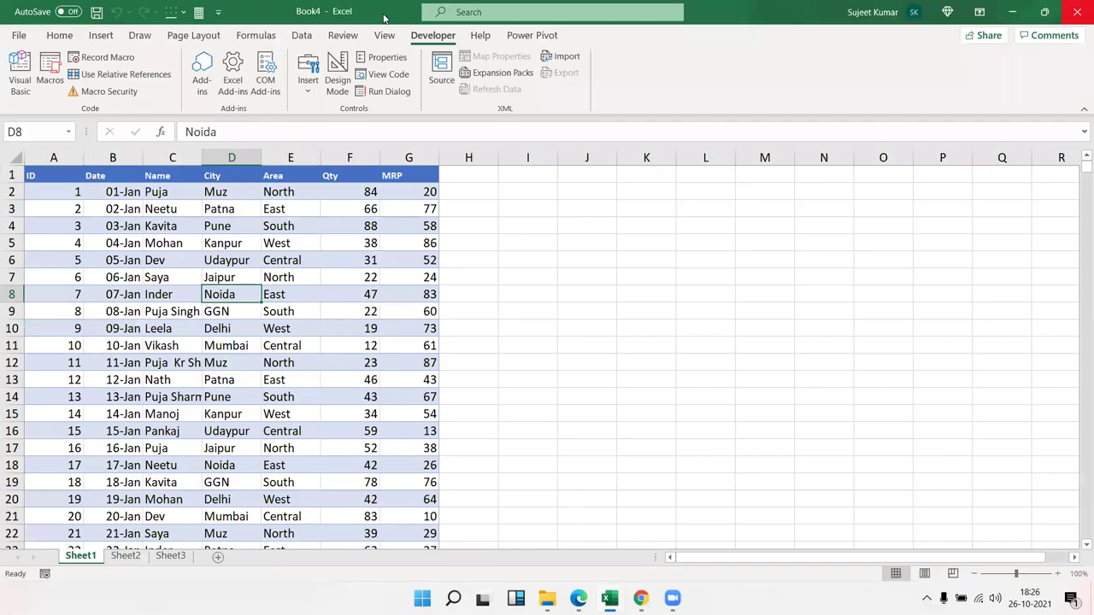
pyautogui.click(820, 188)
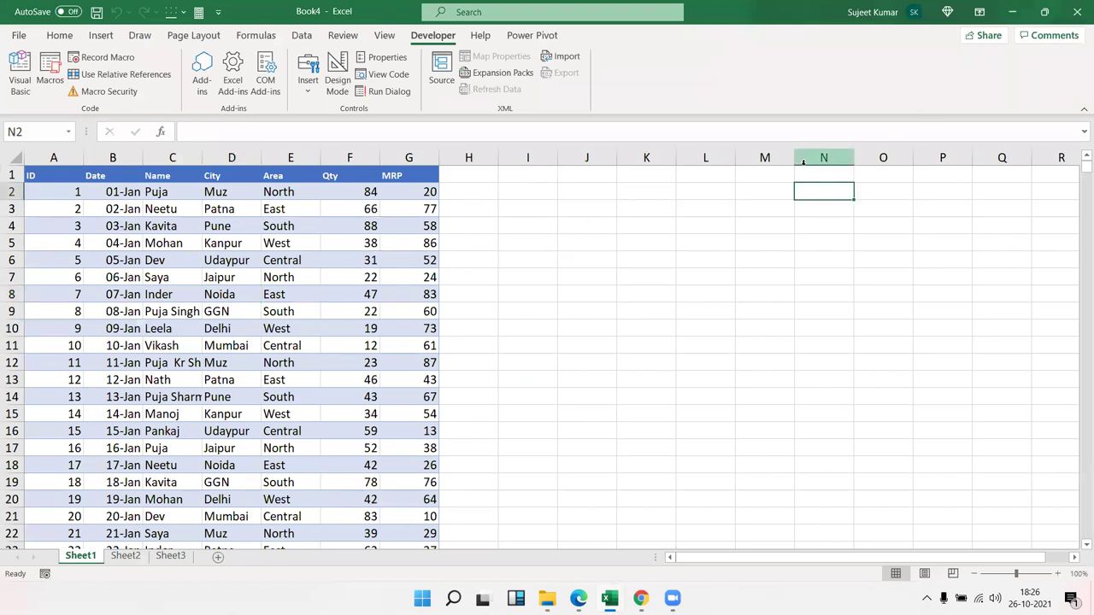
pyautogui.press('super+d')
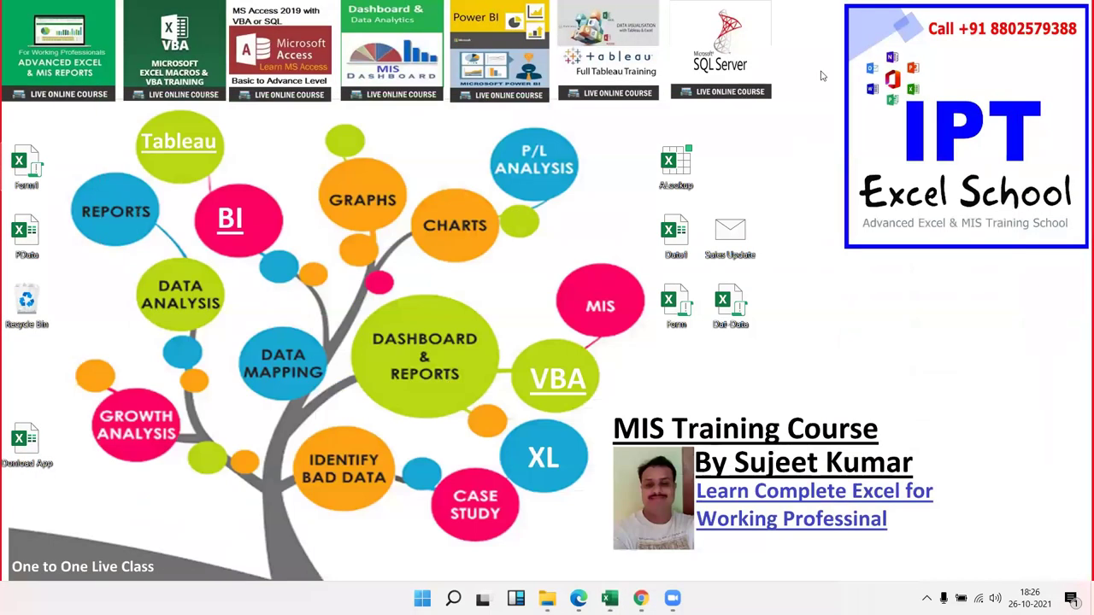